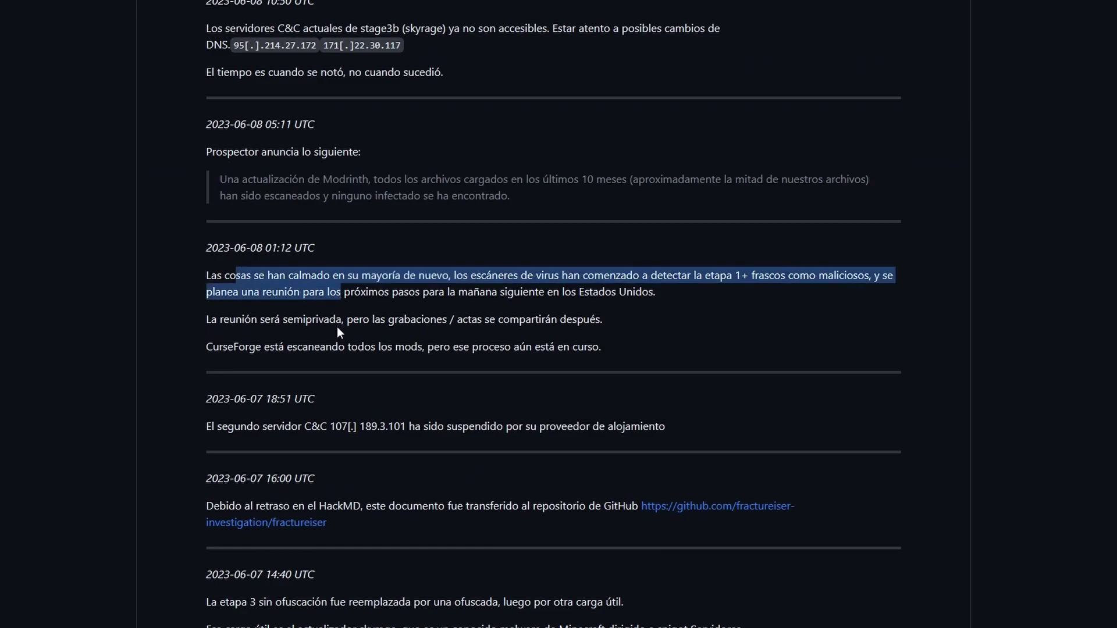
# Read the malware investigation timeline from the 2023-06-08 entries back to 2023-06-01, highlighting the entry about the Cloudflare pages domain's IP change
pyautogui.moveTo(393, 228); pyautogui.dragTo(389, 252)
pyautogui.scroll(-7, 378, 314)
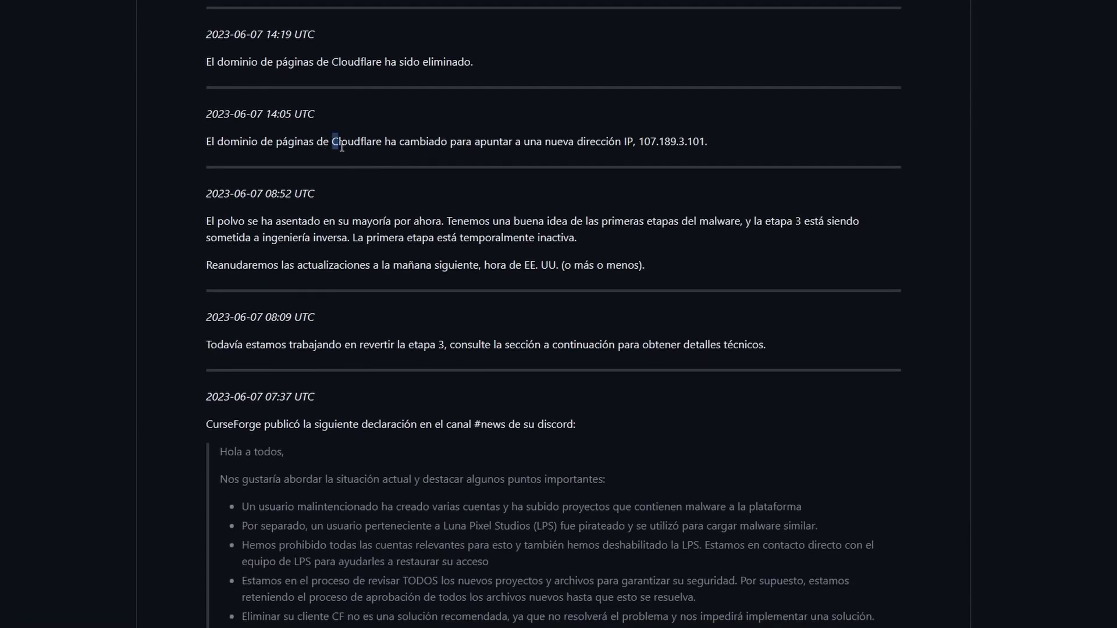
pyautogui.moveTo(339, 145); pyautogui.dragTo(707, 143)
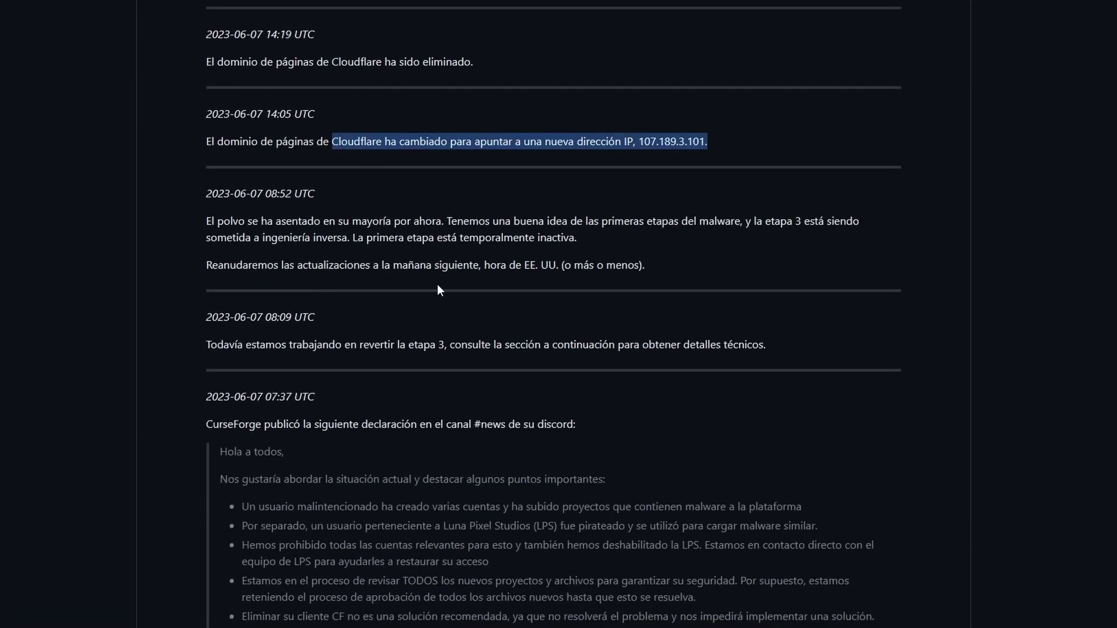
pyautogui.click(420, 230)
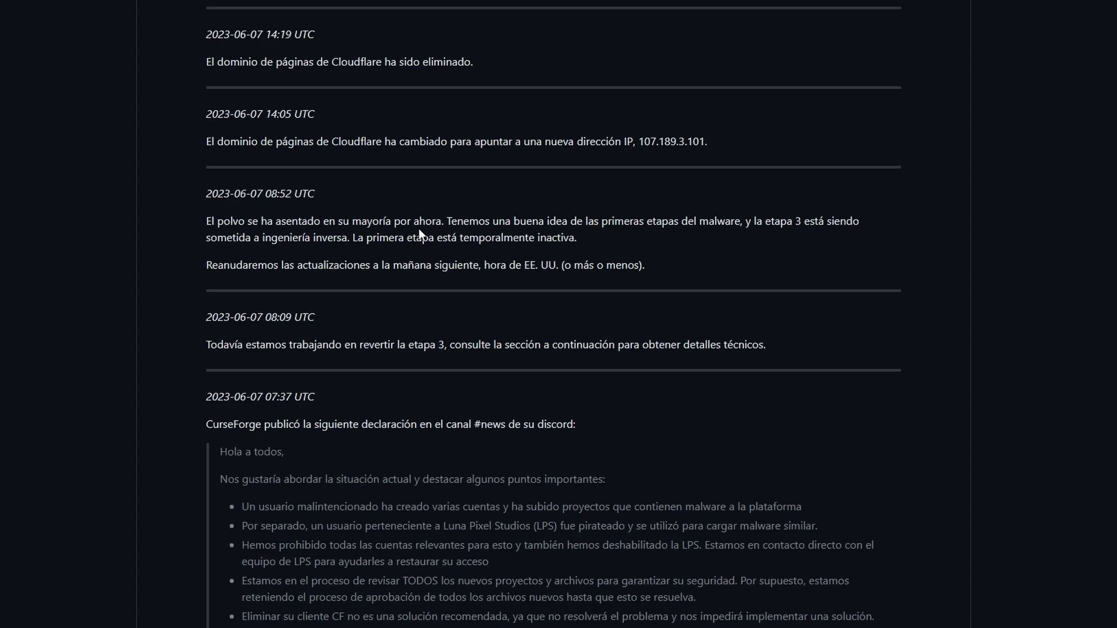
pyautogui.scroll(-20, 420, 233)
pyautogui.scroll(-2, 419, 233)
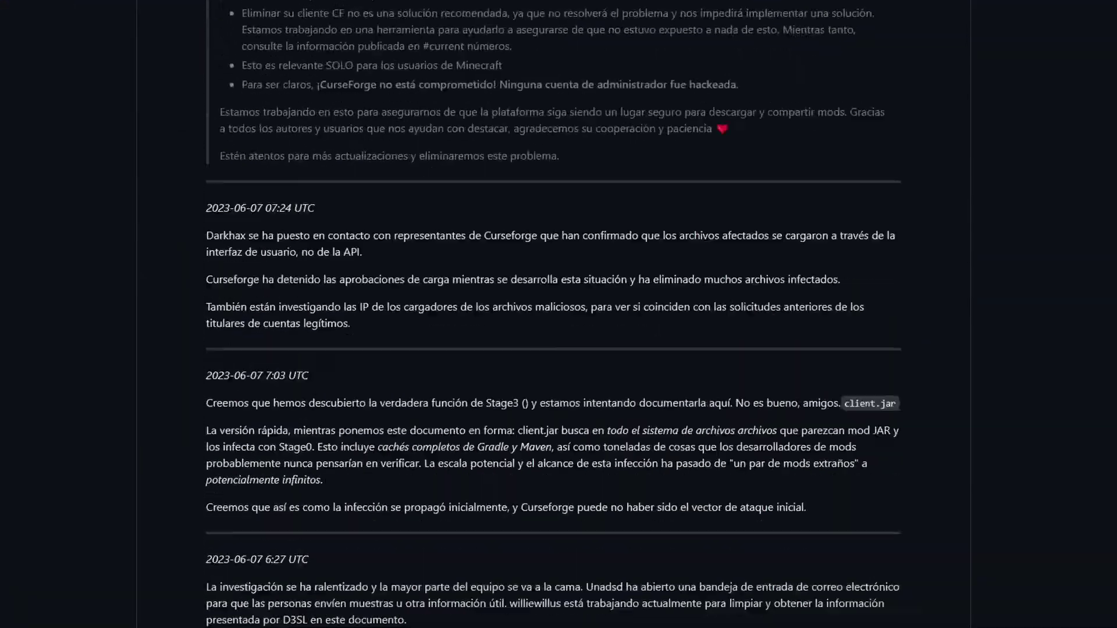
pyautogui.scroll(-20, 384, 521)
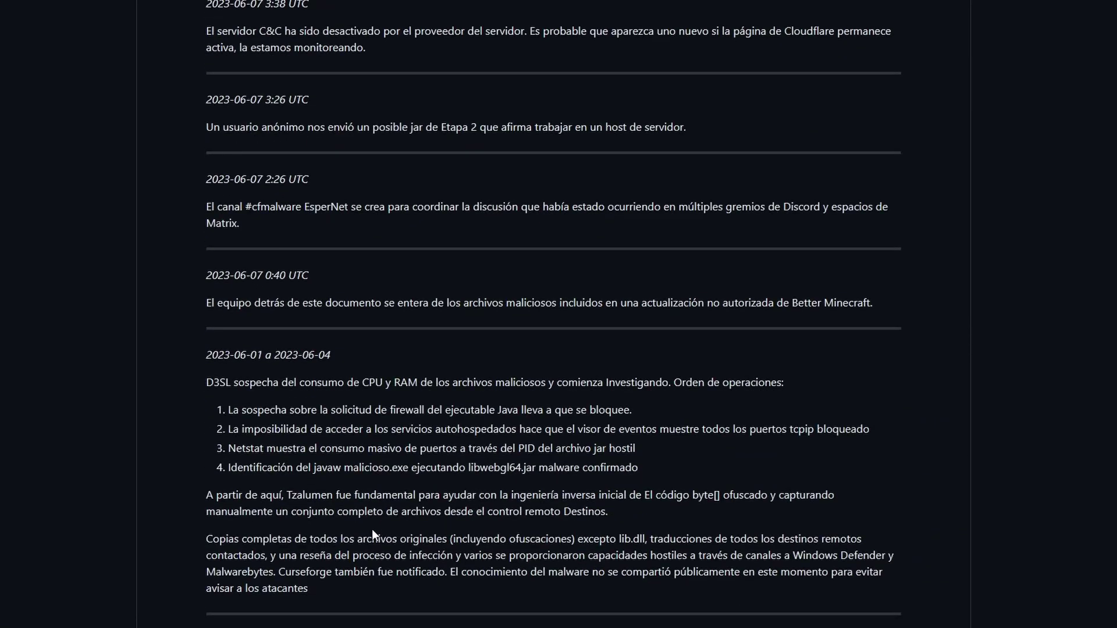
pyautogui.scroll(5, 372, 530)
pyautogui.scroll(5, 373, 530)
pyautogui.scroll(-10, 374, 522)
pyautogui.scroll(18, 372, 490)
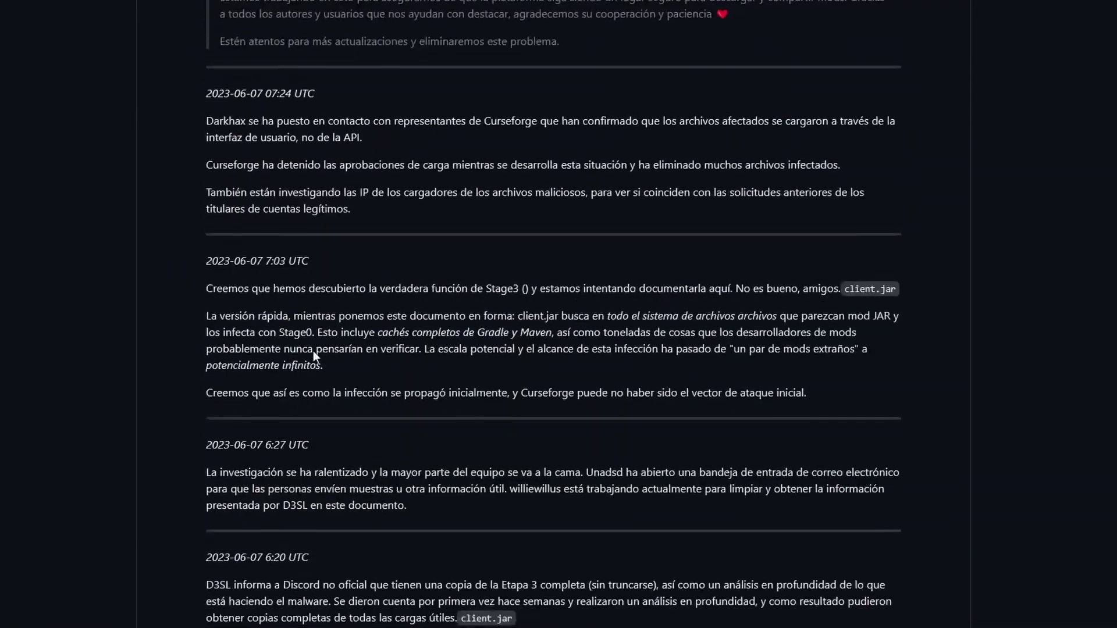
# Go back over the newer 2023-06-07 timeline entries and examine the introduction and page structure of the modded players' guide
pyautogui.rightClick(73, 170)
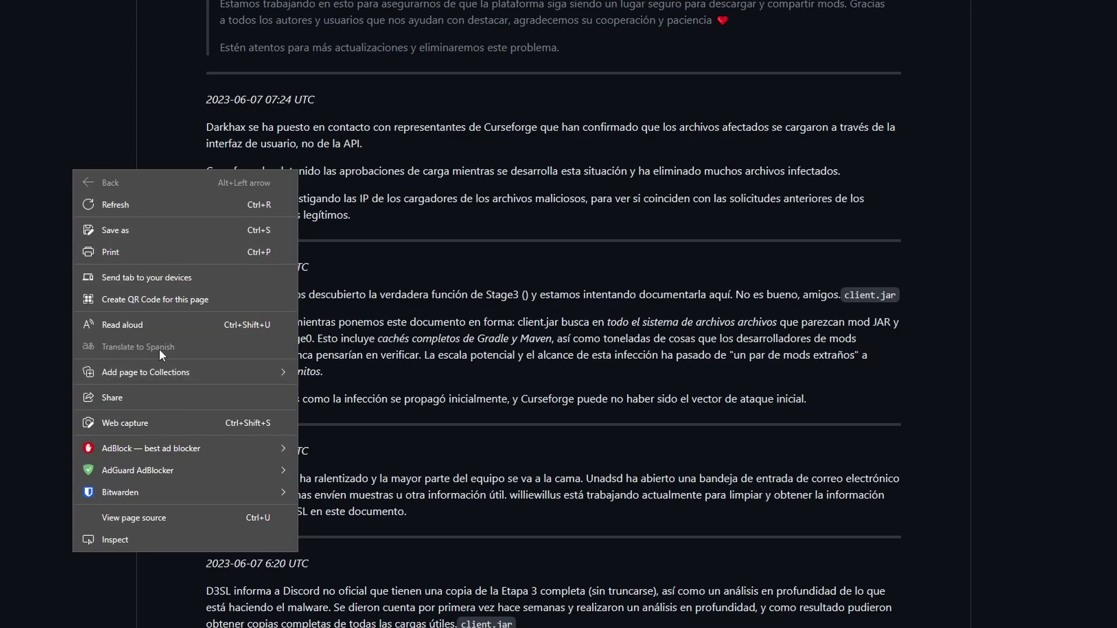
pyautogui.click(59, 155)
pyautogui.scroll(15, 474, 472)
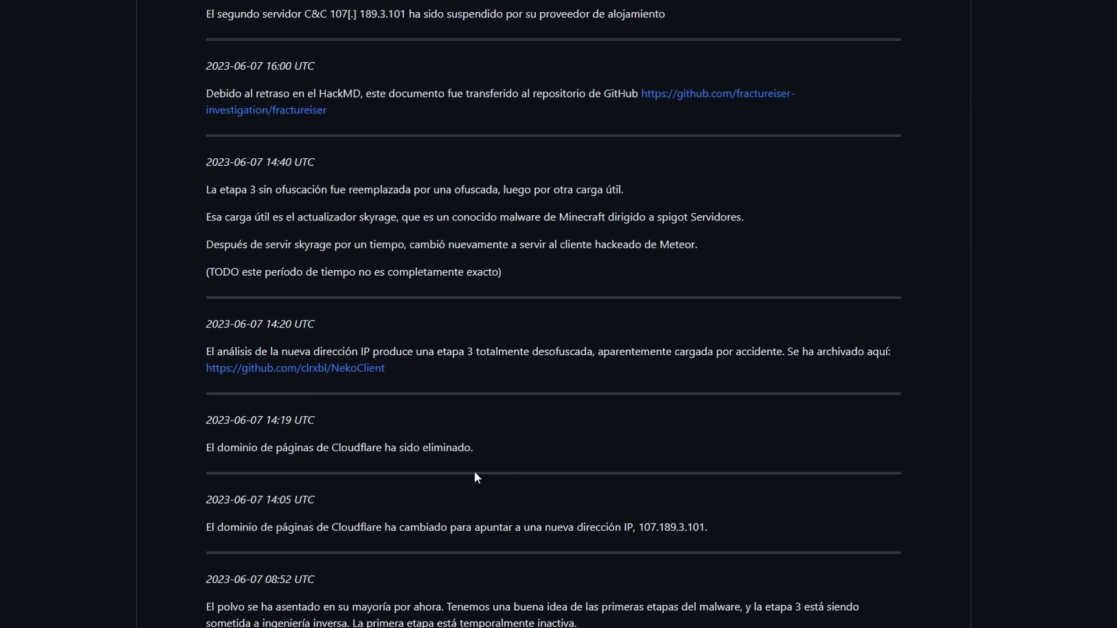
pyautogui.scroll(10, 451, 455)
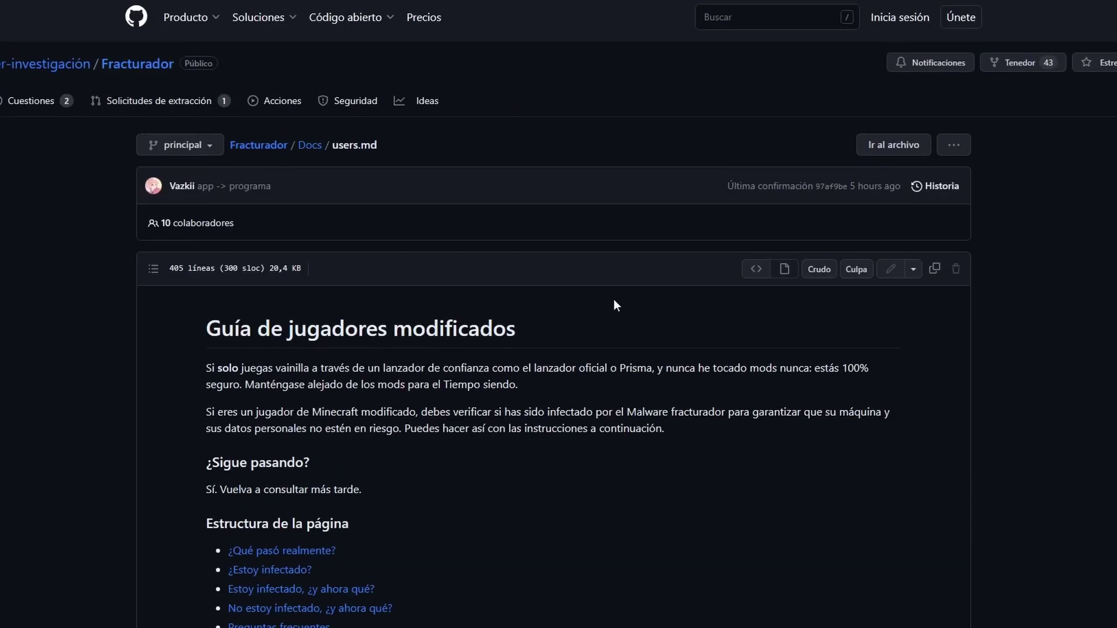
pyautogui.scroll(-3, 593, 300)
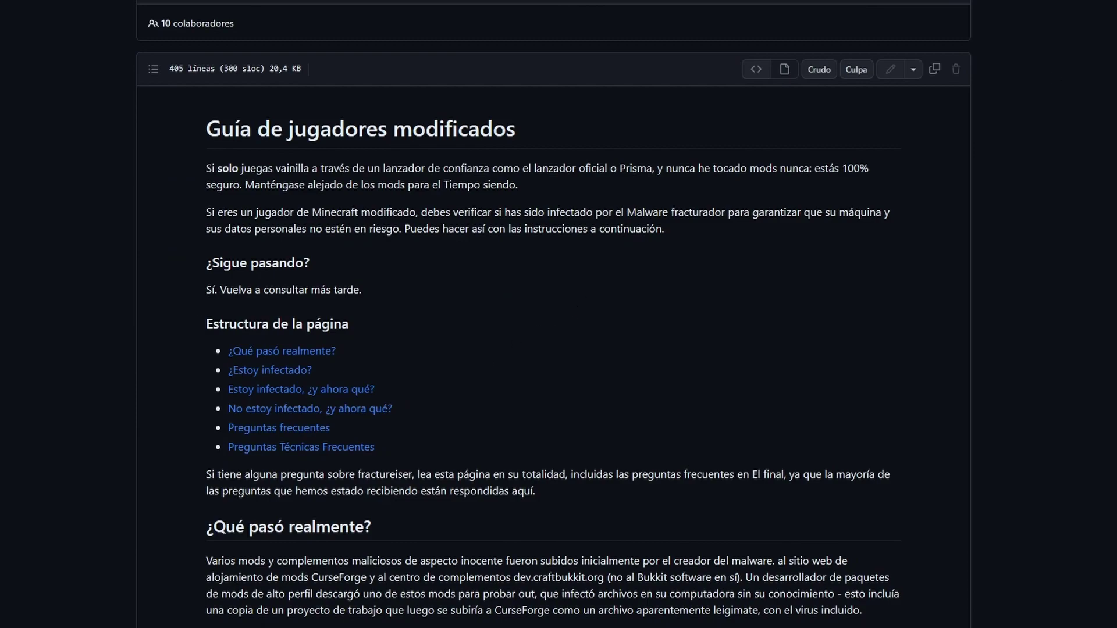
# Open the AppData Roaming folder by running %appdata%
pyautogui.press('super+r')
pyautogui.write('%')
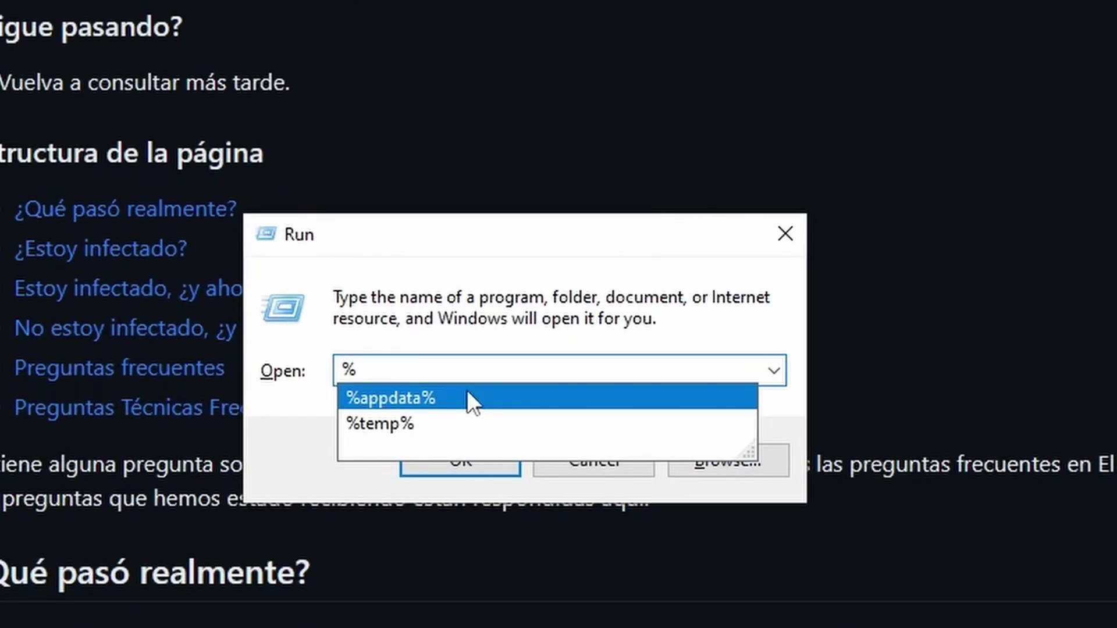
pyautogui.click(372, 398)
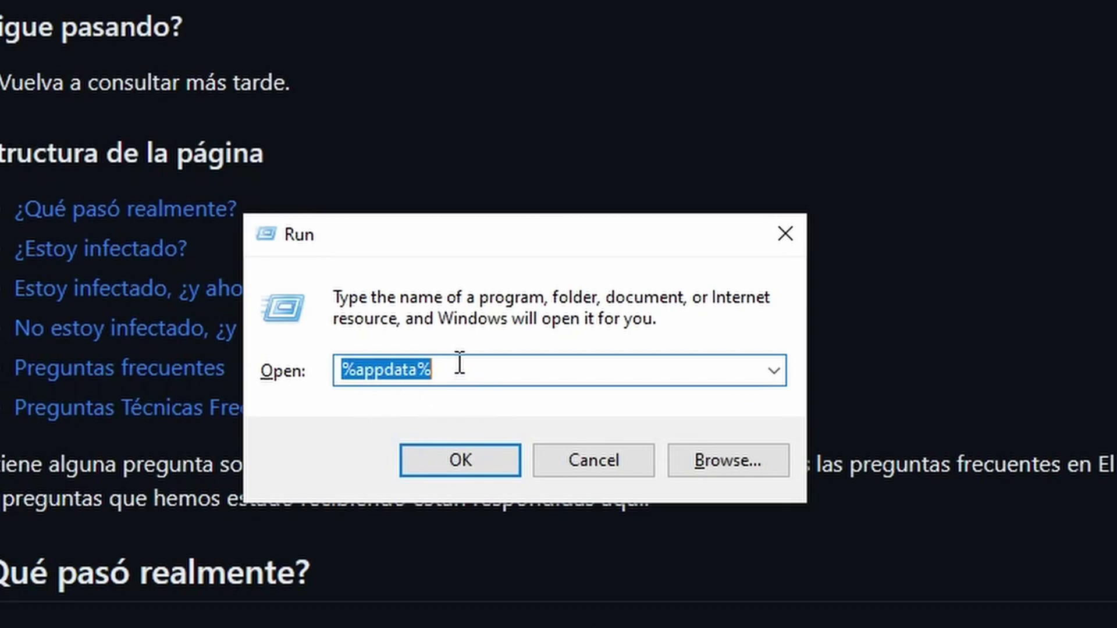
pyautogui.press('Return')
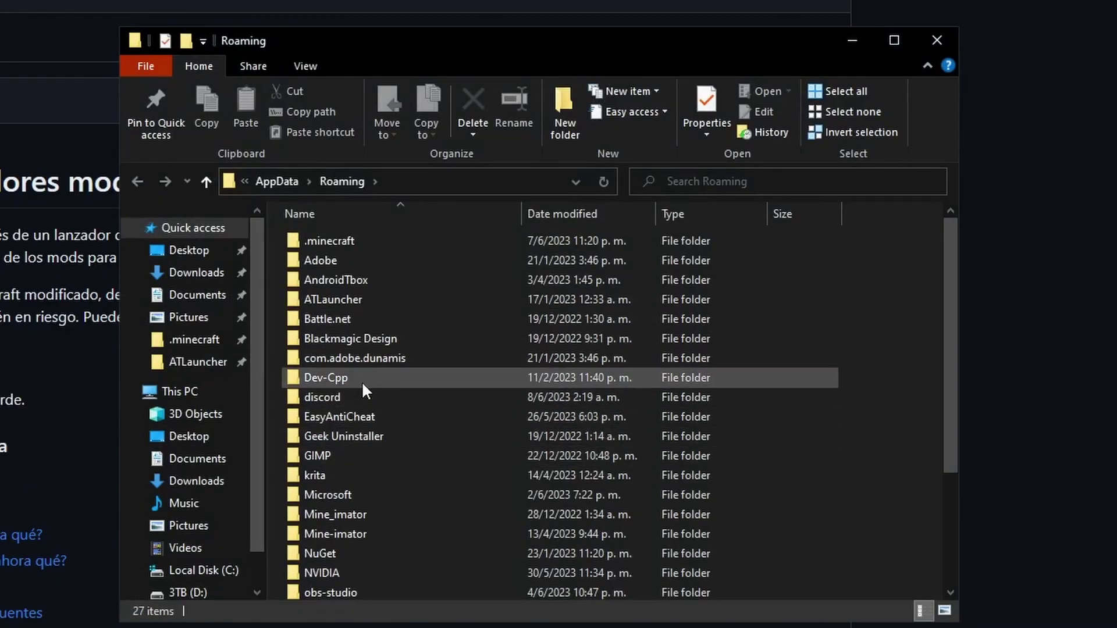
# Look through the Roaming folder and create an example folder in it named "Microfost Edge"
pyautogui.scroll(-3, 361, 381)
pyautogui.scroll(1, 334, 398)
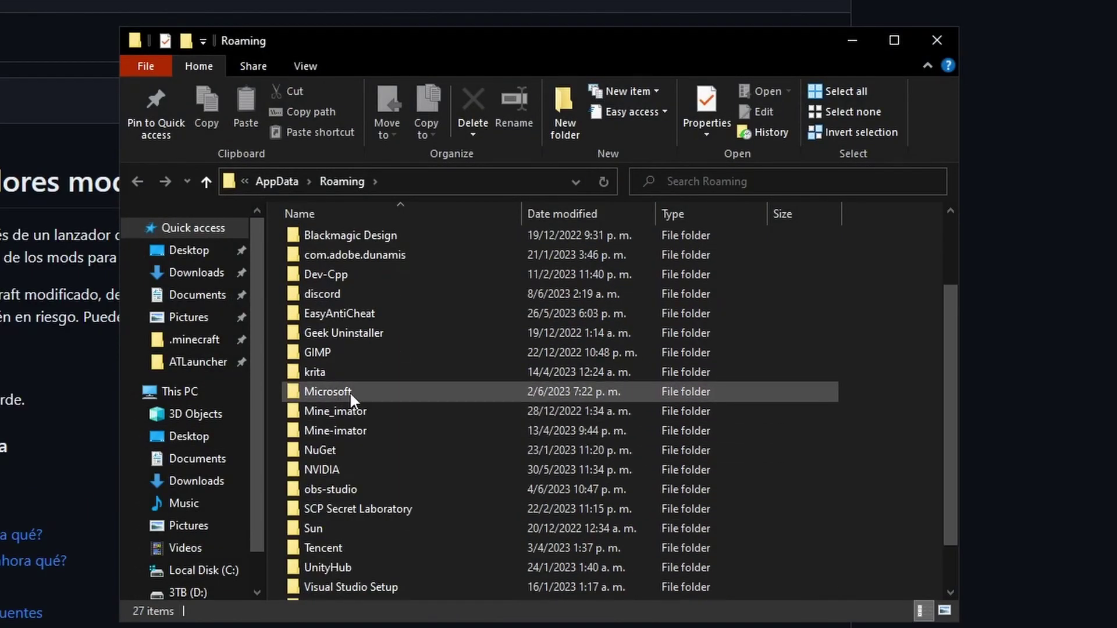
pyautogui.rightClick(879, 410)
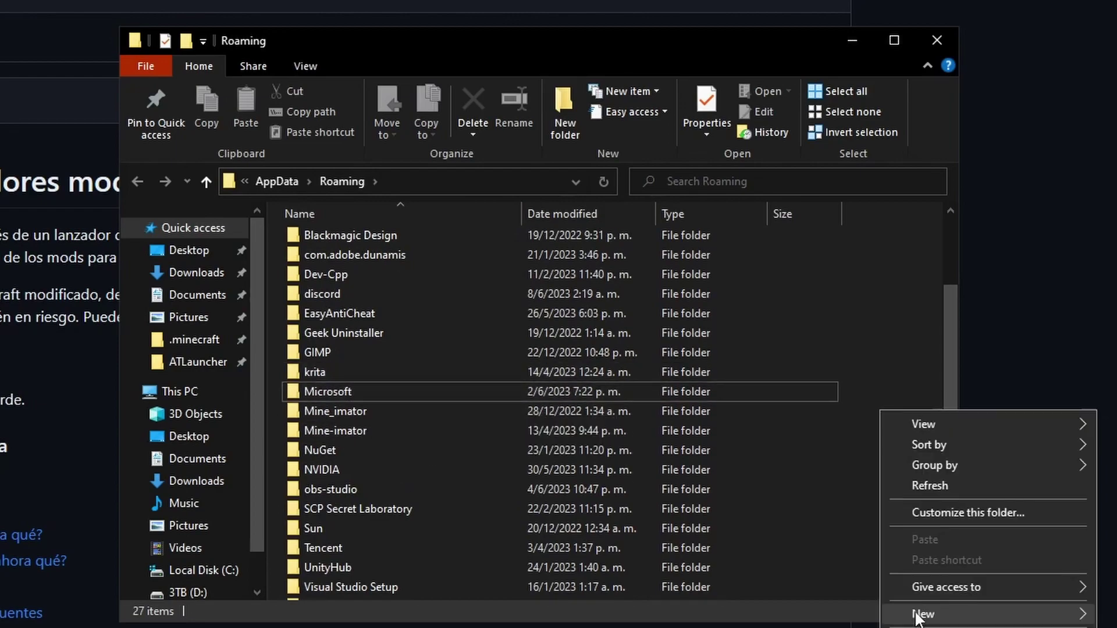
pyautogui.moveTo(922, 610)
pyautogui.click(625, 253)
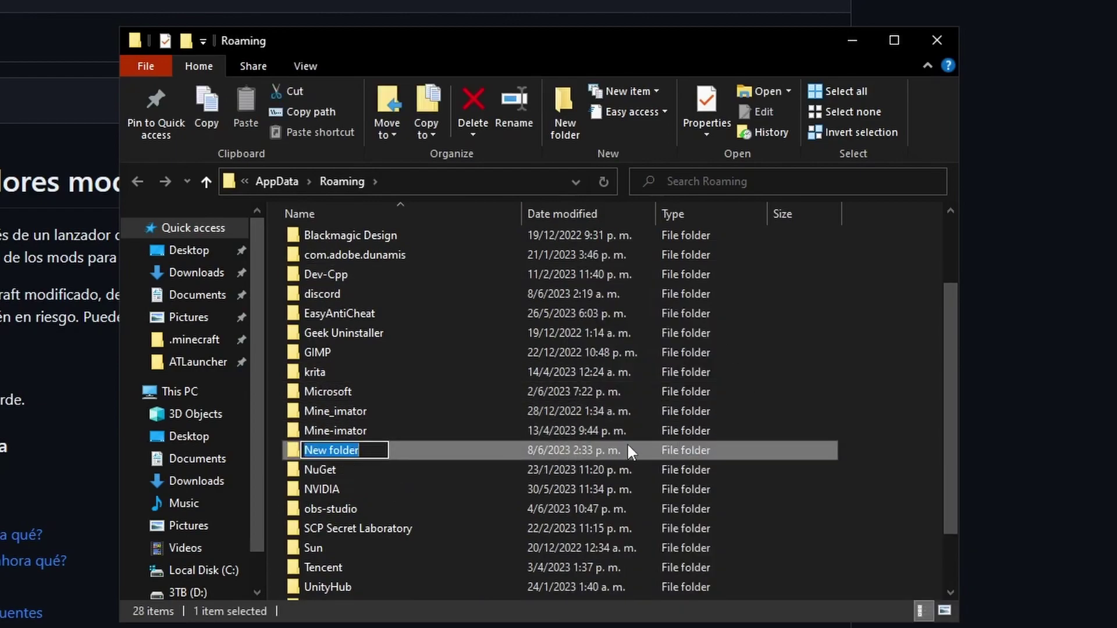
pyautogui.write('Microfost Edge')
pyautogui.press('Return')
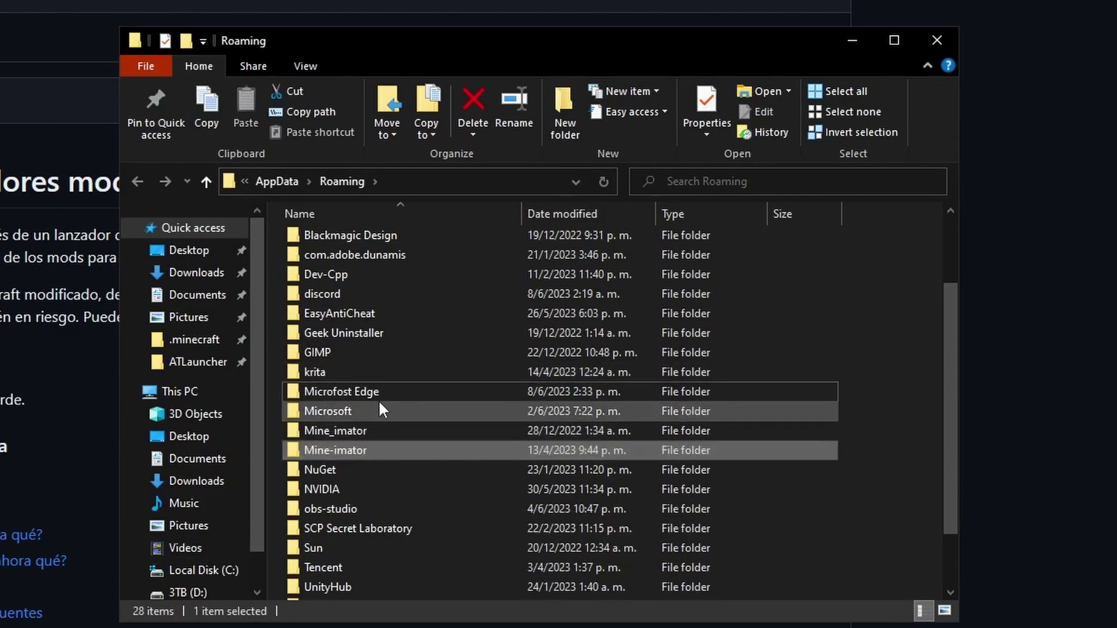
# Create a second example folder in Roaming named "MicrofostEdge", without a space
pyautogui.click(339, 394)
pyautogui.rightClick(877, 385)
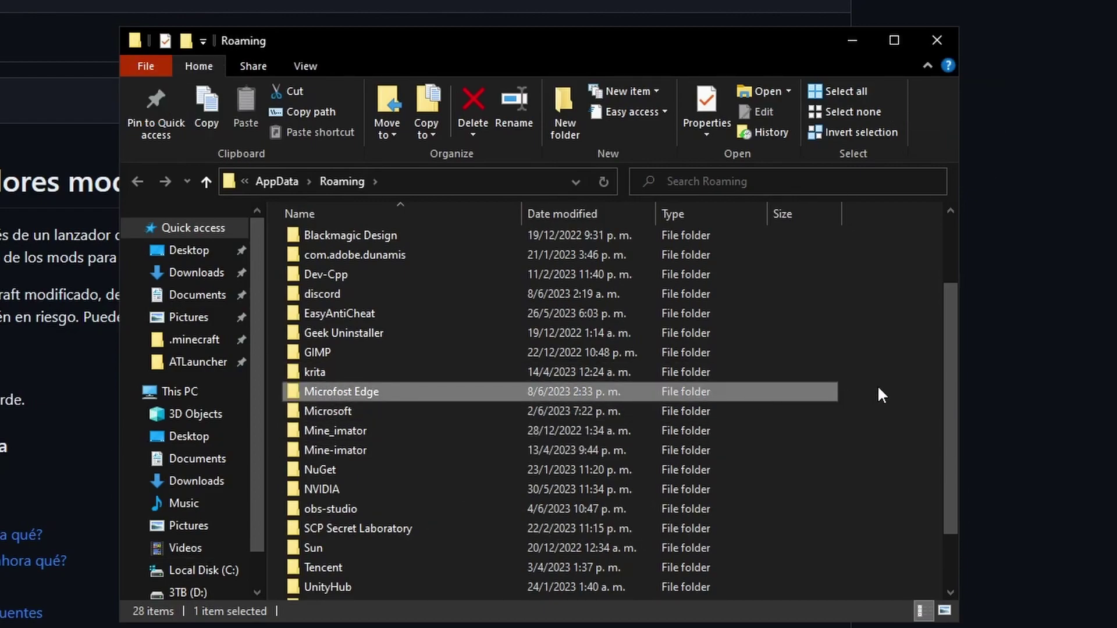
pyautogui.click(930, 511)
pyautogui.press('F2')
pyautogui.click(429, 413)
pyautogui.press('BackSpace')
pyautogui.press('BackSpace')
pyautogui.press('BackSpace')
pyautogui.press('BackSpace')
pyautogui.press('BackSpace')
pyautogui.press('BackSpace')
pyautogui.press('BackSpace')
pyautogui.press('Left')
pyautogui.press('Left')
pyautogui.press('Left')
pyautogui.press('Left')
pyautogui.press('BackSpace')
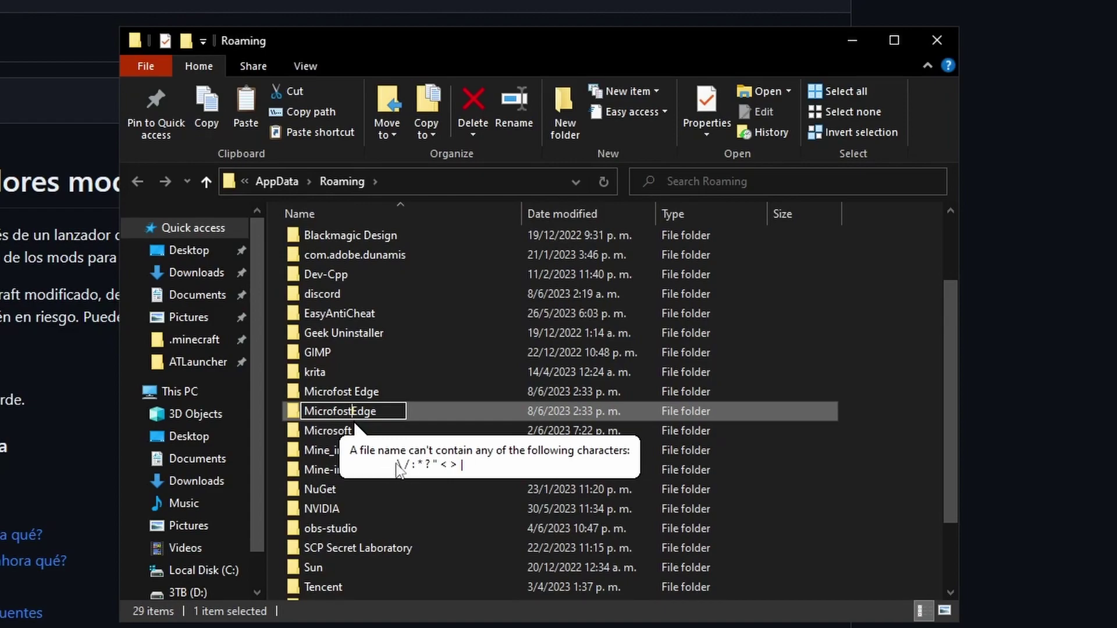
pyautogui.click(356, 390)
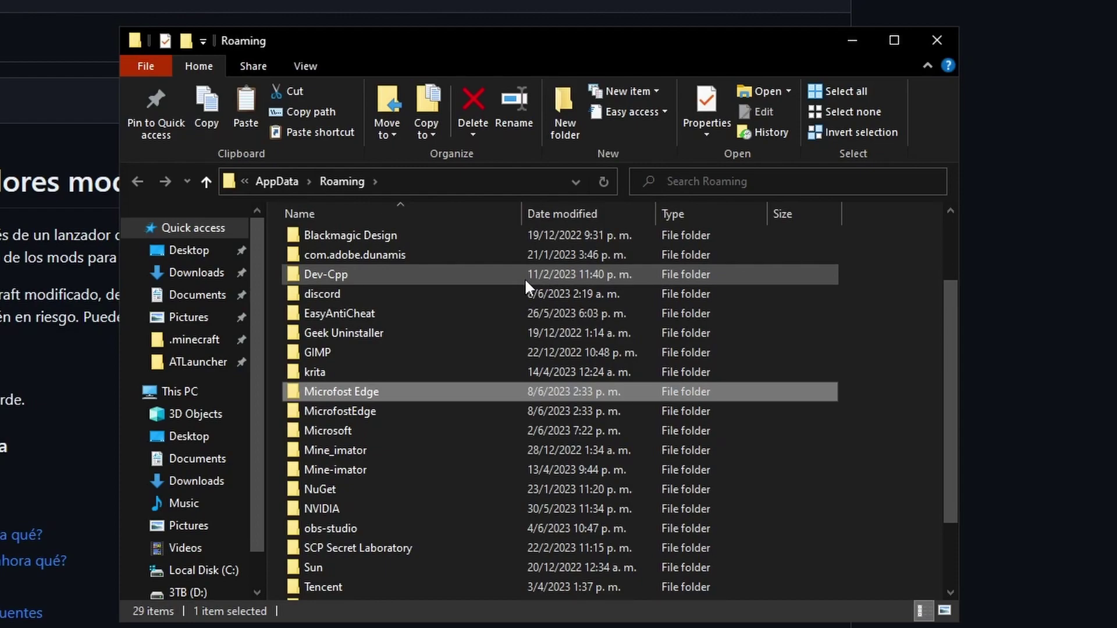
# Delete the two example folders "Microfost Edge" and "MicrofostEdge" from Roaming and look over the remaining folders
pyautogui.click(376, 411)
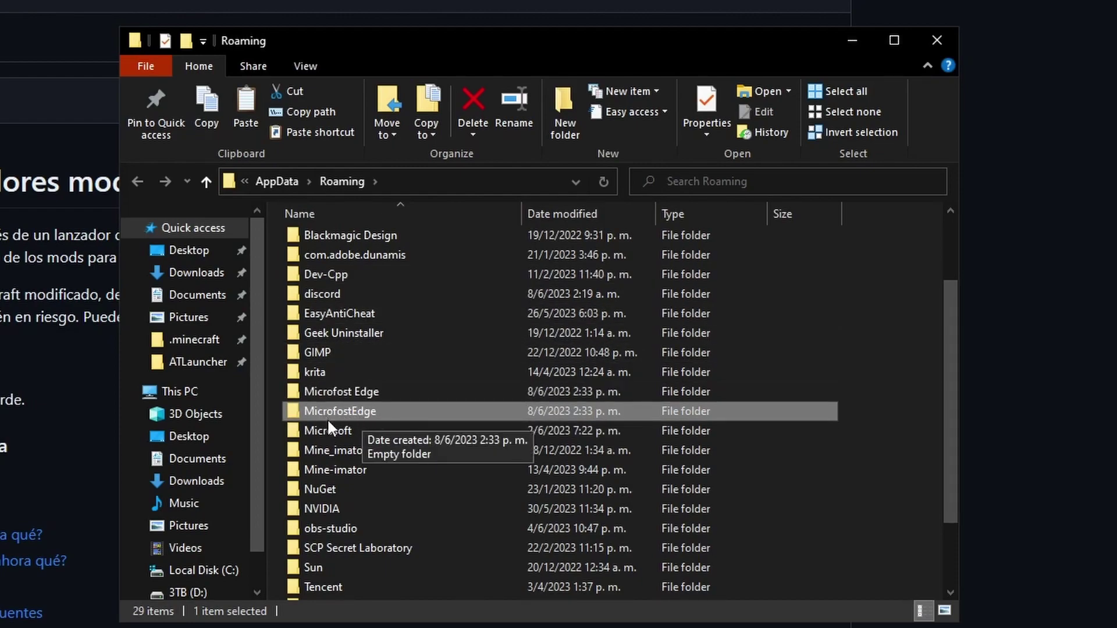
pyautogui.keyDown('ctrl'); pyautogui.click(376, 392); pyautogui.keyUp('ctrl')
pyautogui.press('Delete')
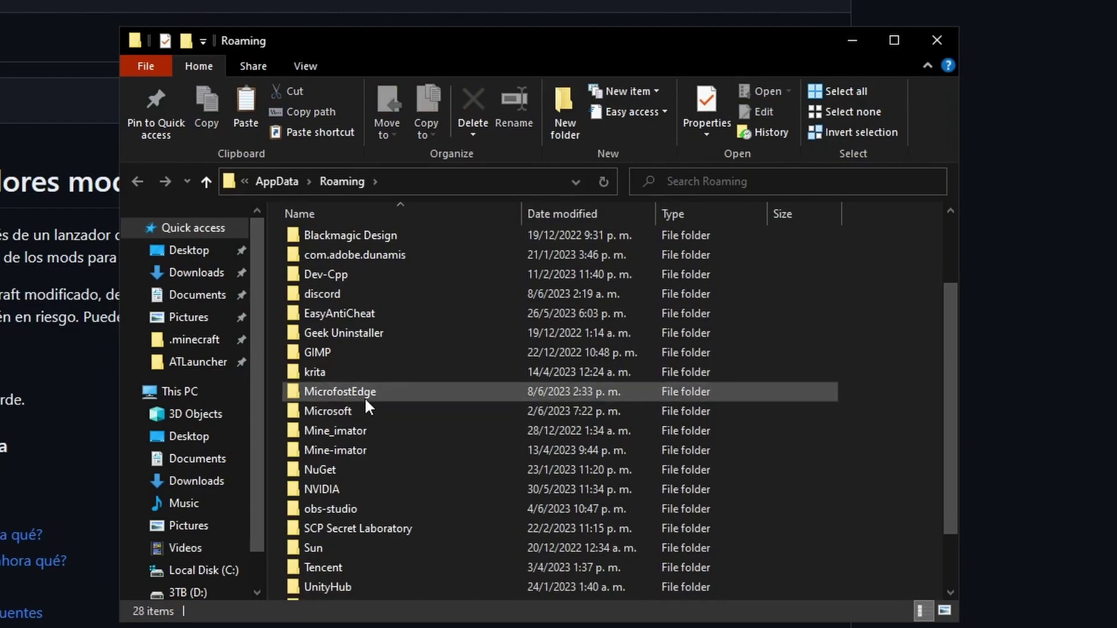
pyautogui.scroll(-1, 376, 460)
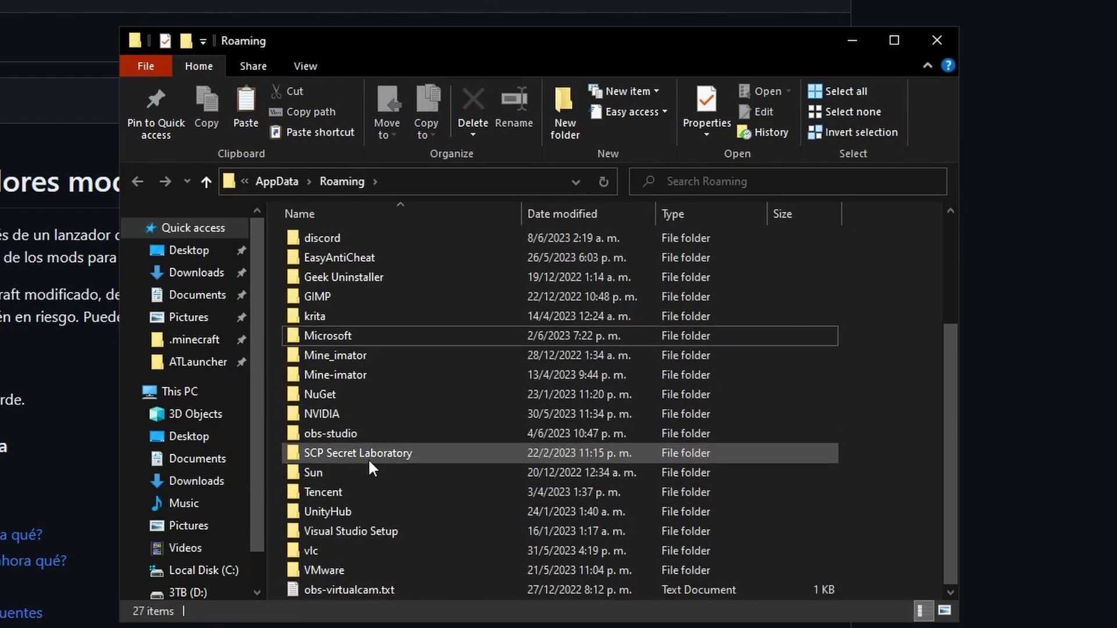
pyautogui.scroll(3, 368, 431)
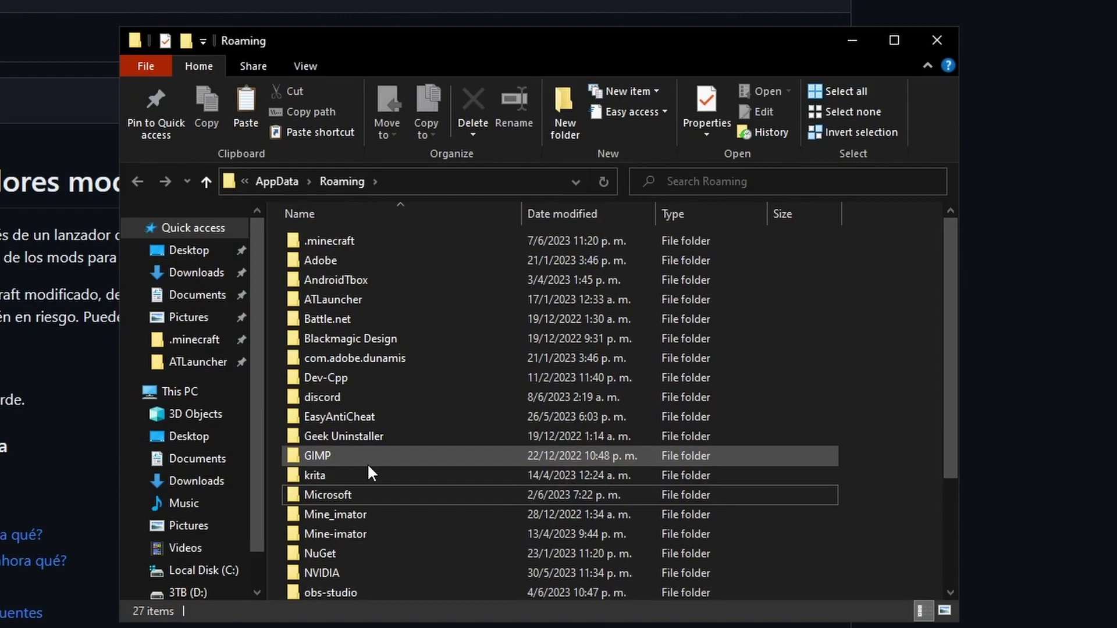
# Go up to the AppData folder and show the view options for hidden items and file name extensions
pyautogui.click(287, 182)
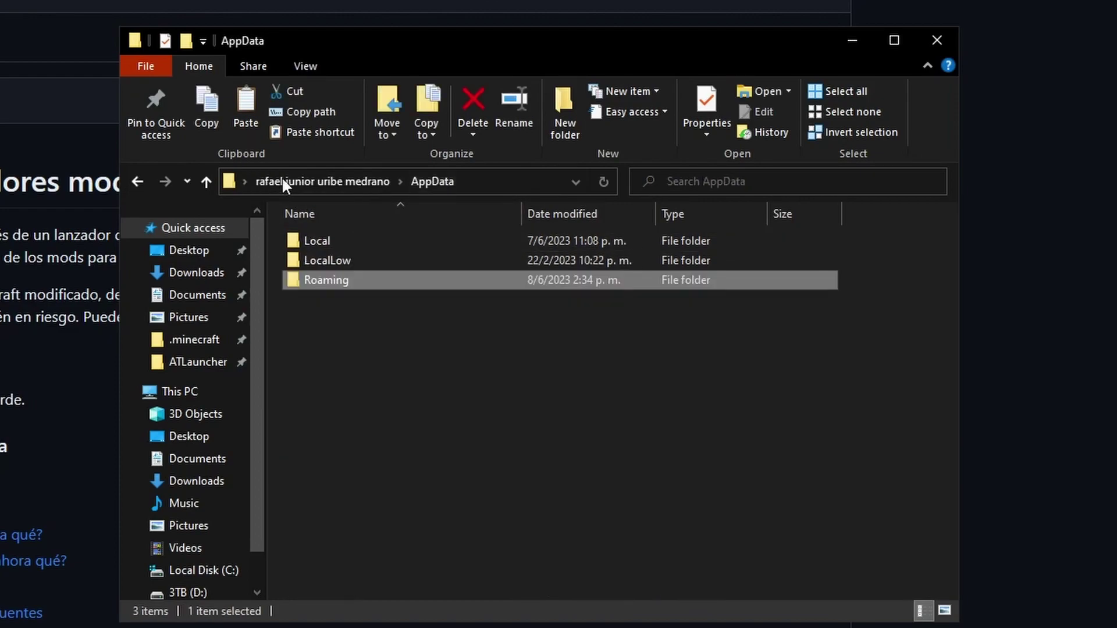
pyautogui.click(253, 66)
pyautogui.click(308, 65)
pyautogui.click(253, 66)
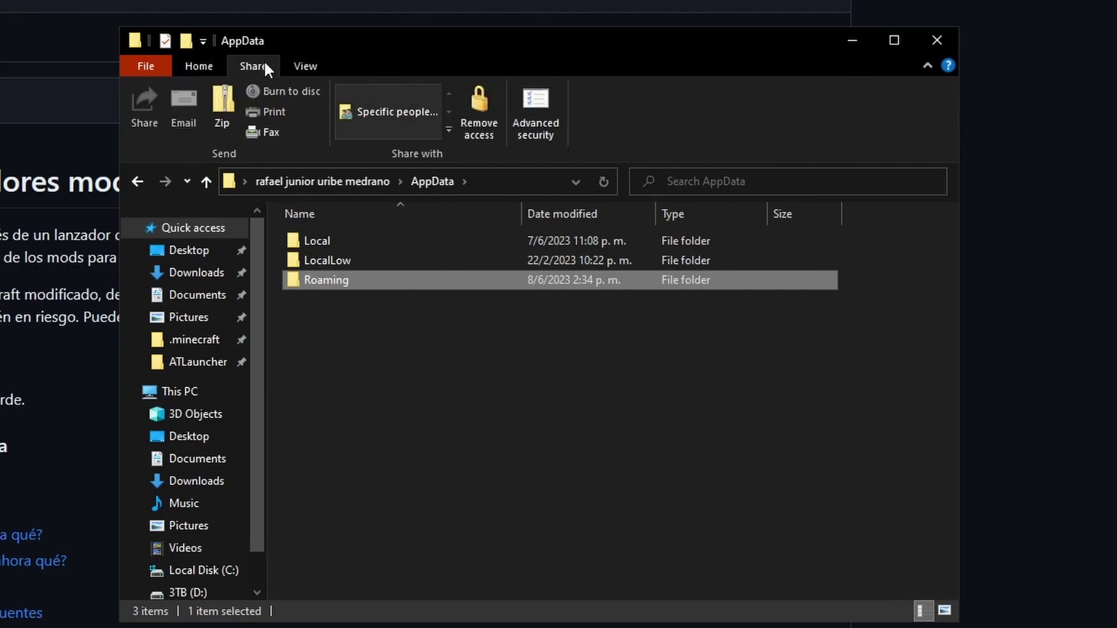
pyautogui.click(201, 67)
pyautogui.click(301, 66)
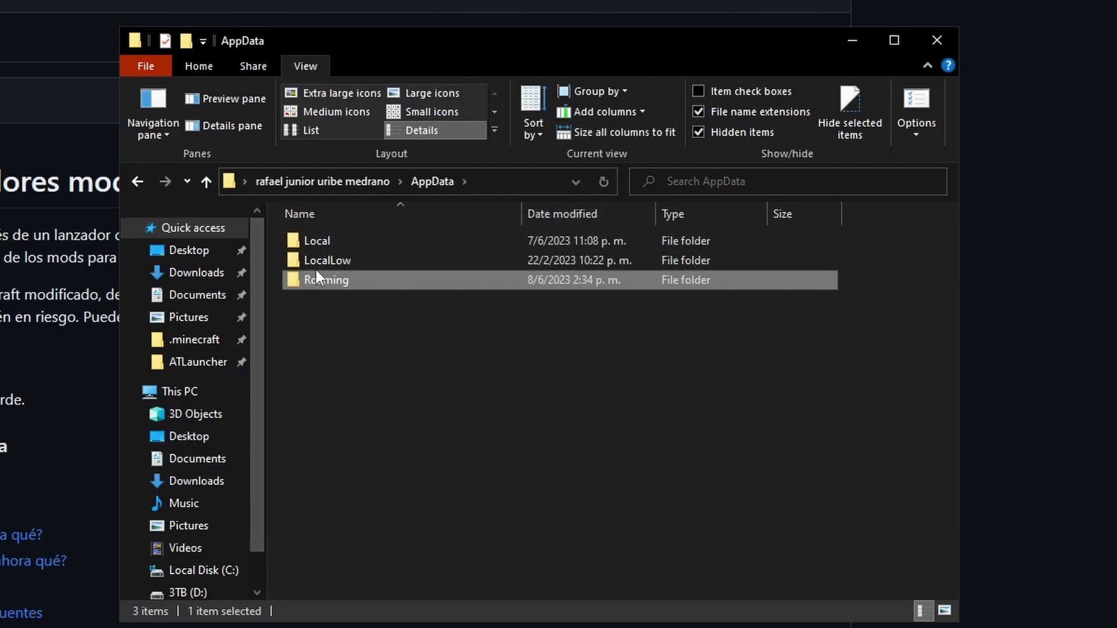
# Open the Local folder inside AppData and locate the MicrosoftEdge folder
pyautogui.click(342, 240)
pyautogui.doubleClick(344, 239)
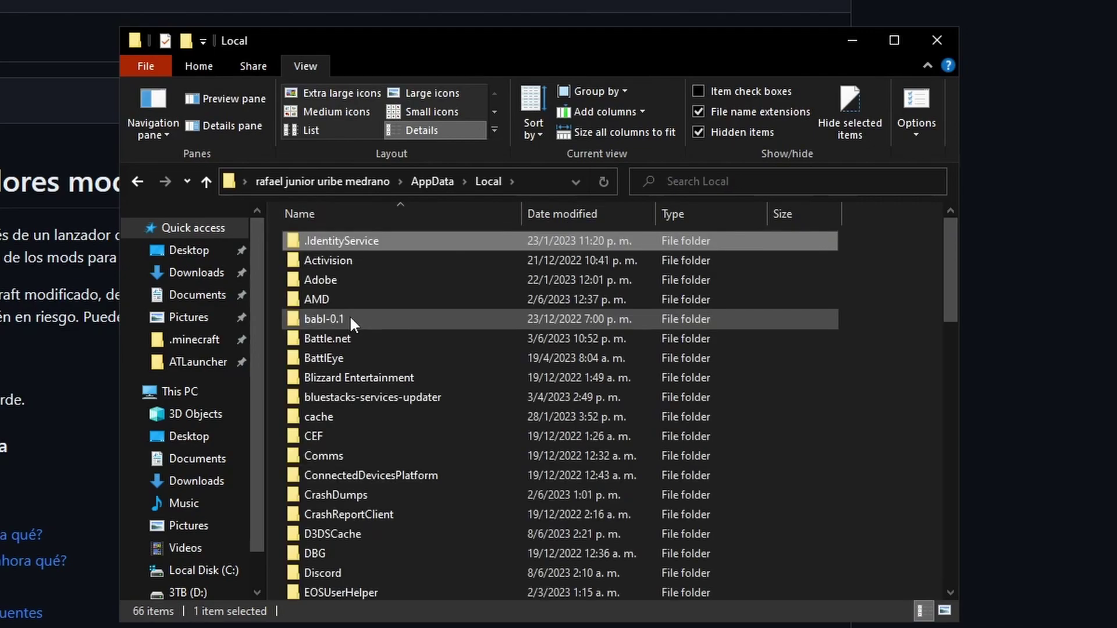
pyautogui.scroll(-6, 349, 318)
pyautogui.scroll(-1, 370, 378)
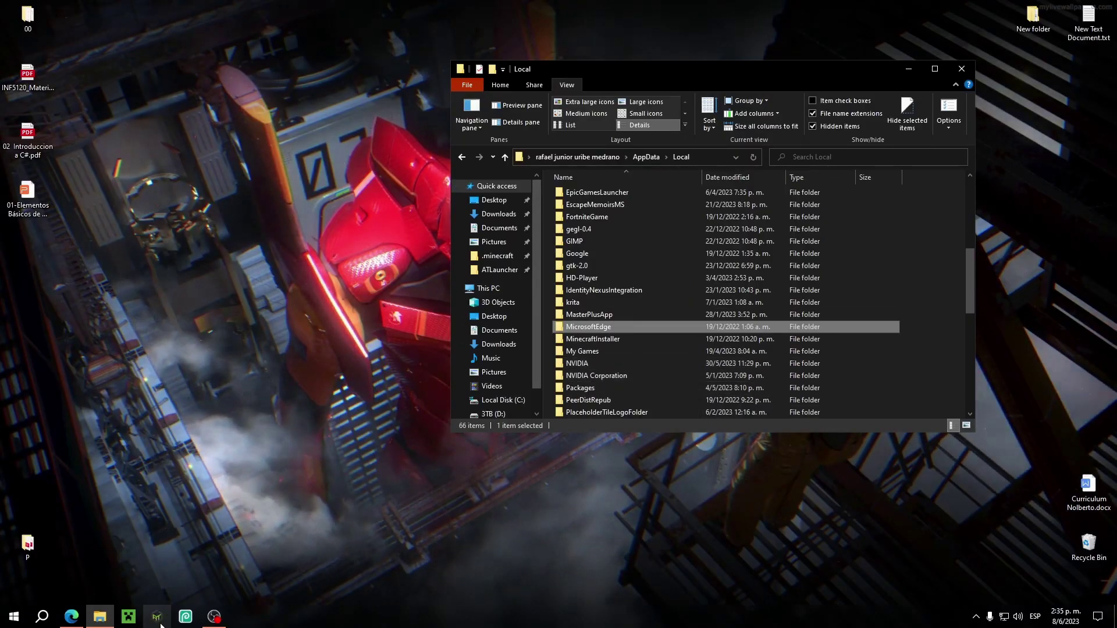
# Launch ATLauncher and look over its malware incident news, the vanilla packs and the installed modpack instances
pyautogui.click(159, 622)
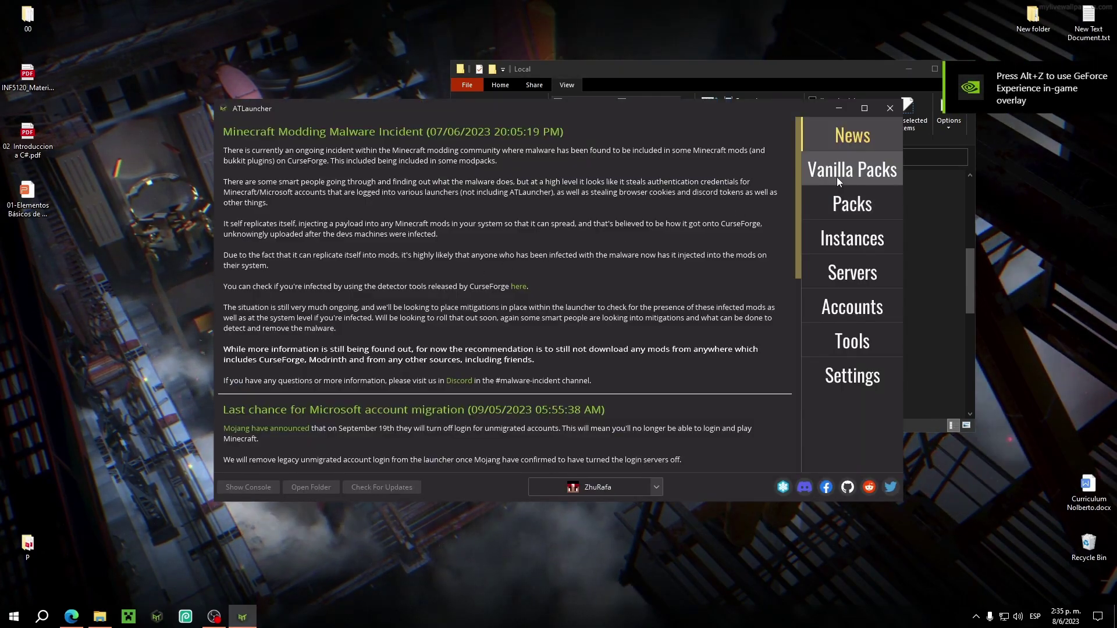
pyautogui.click(836, 177)
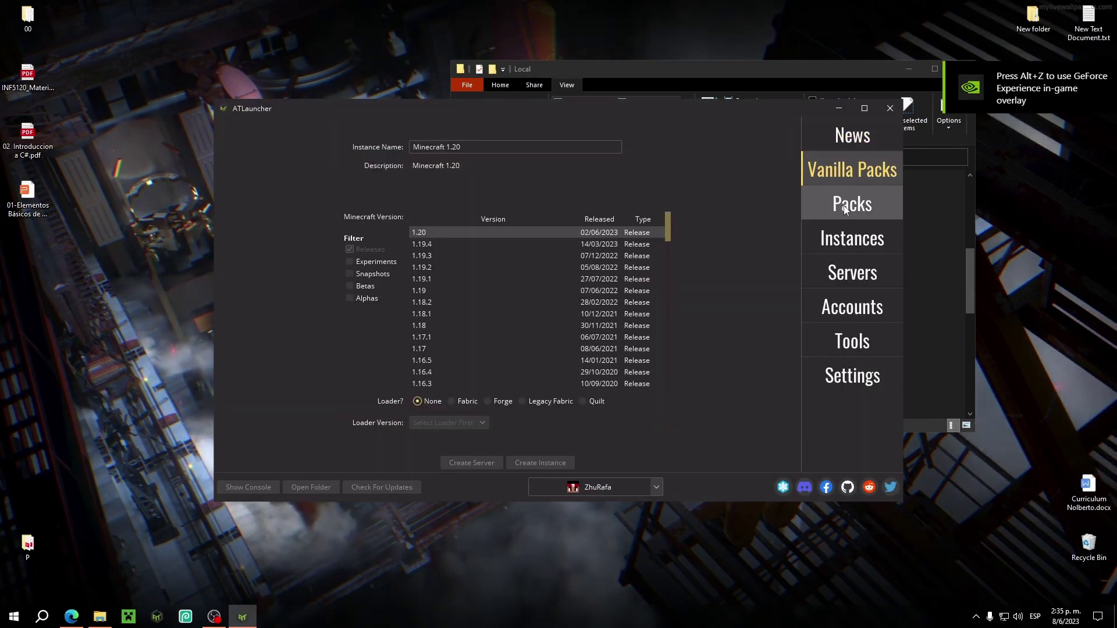
pyautogui.click(850, 239)
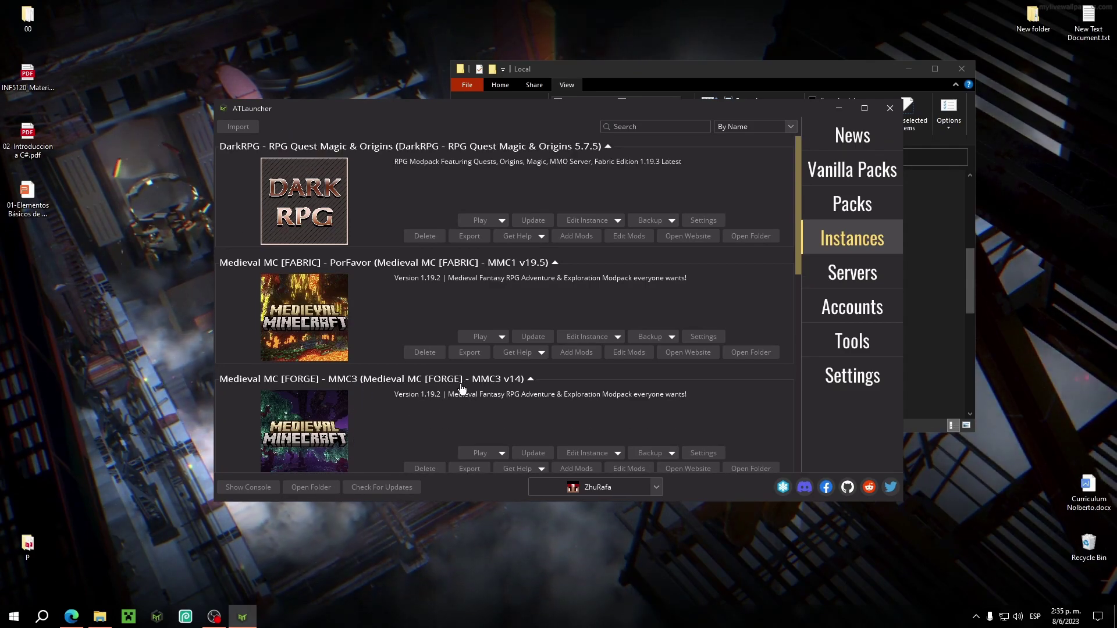
pyautogui.scroll(-1, 349, 412)
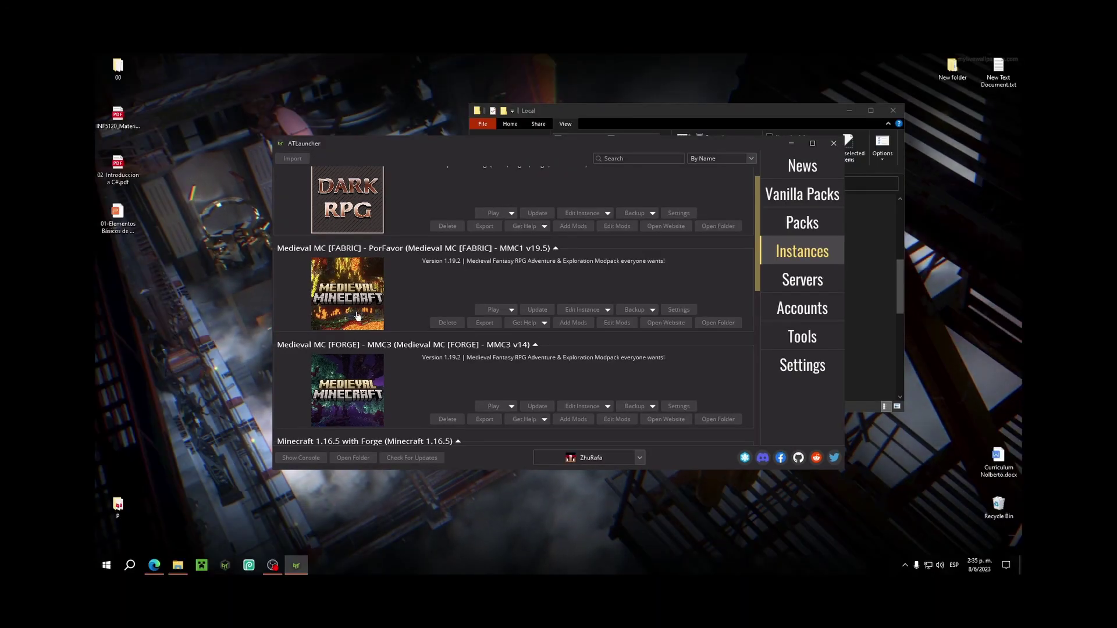
pyautogui.scroll(1, 358, 316)
pyautogui.scroll(-2, 540, 281)
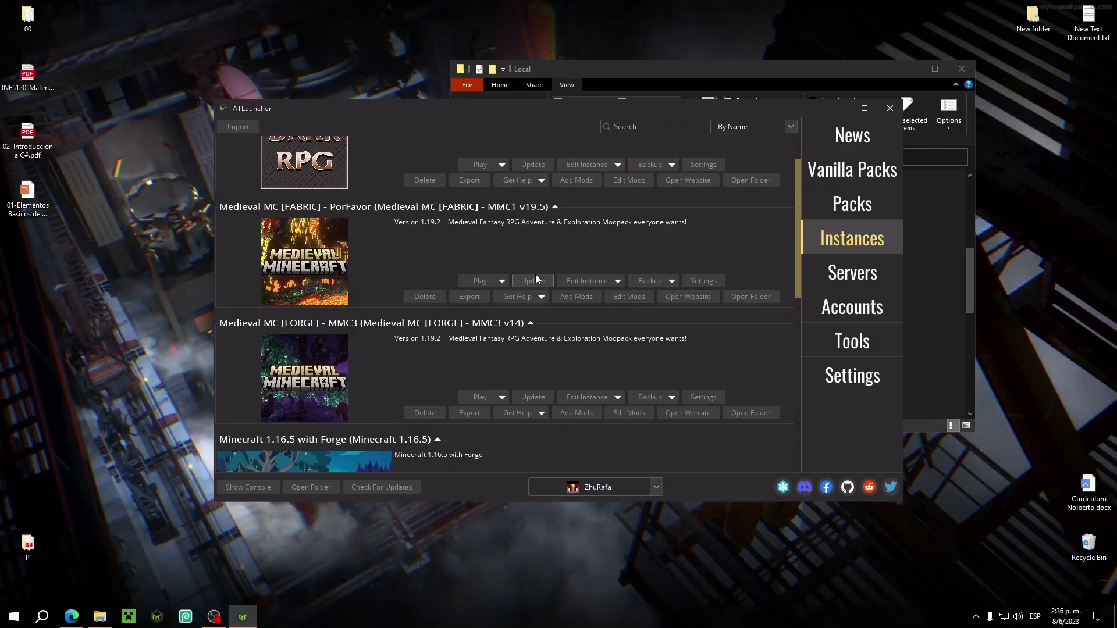
# Switch to the browser and check the download count of the Better MC [FORGE] - BMC2 modpack on CurseForge
pyautogui.click(71, 616)
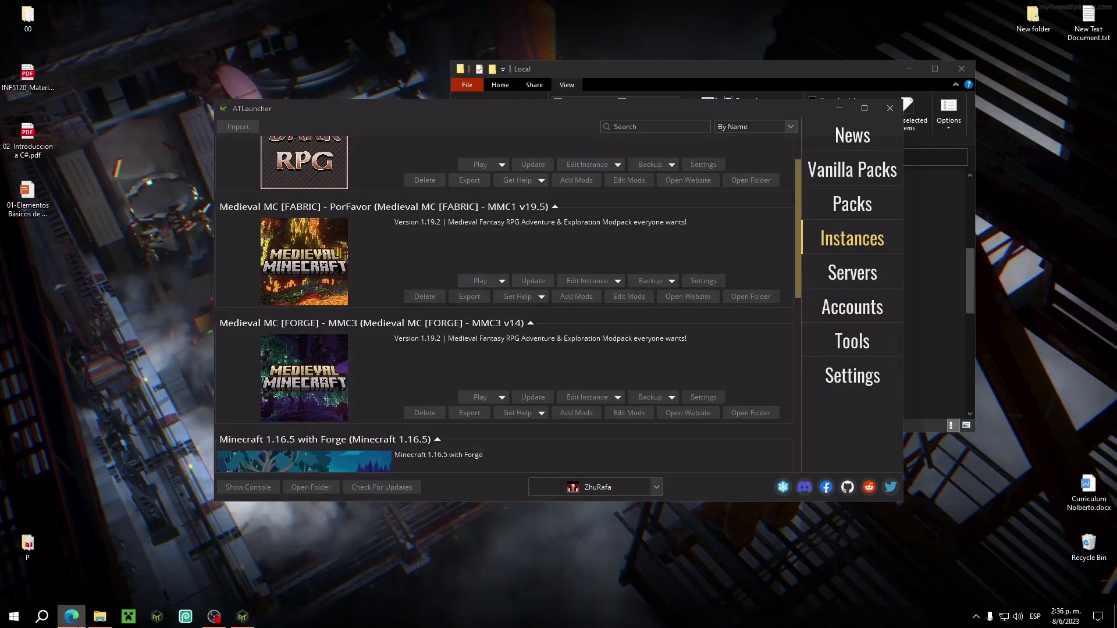
pyautogui.scroll(10, 153, 417)
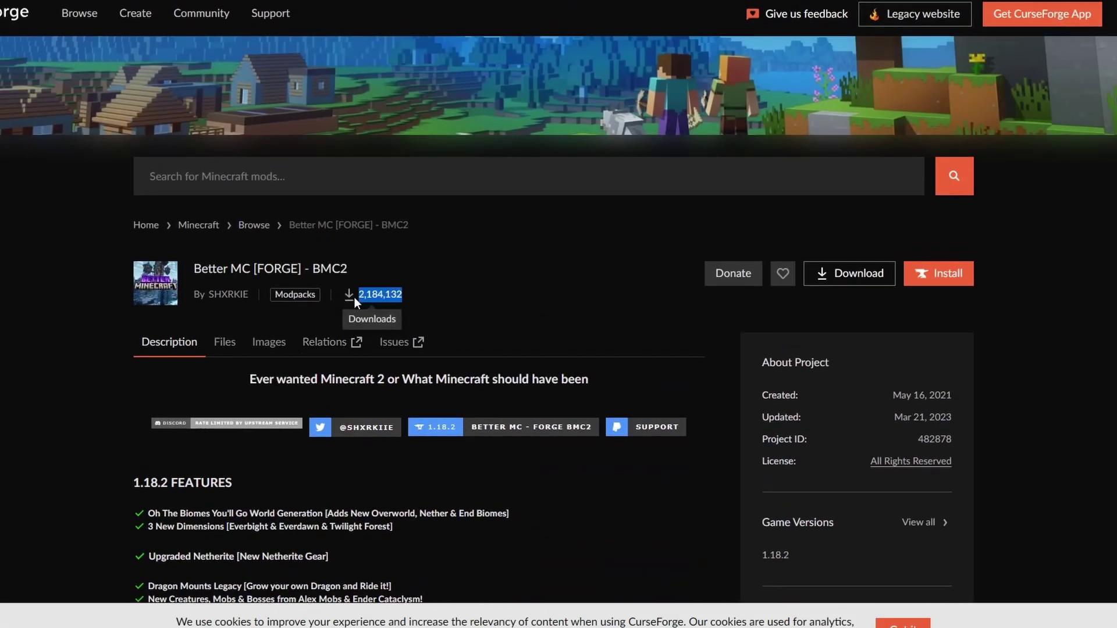
pyautogui.click(448, 293)
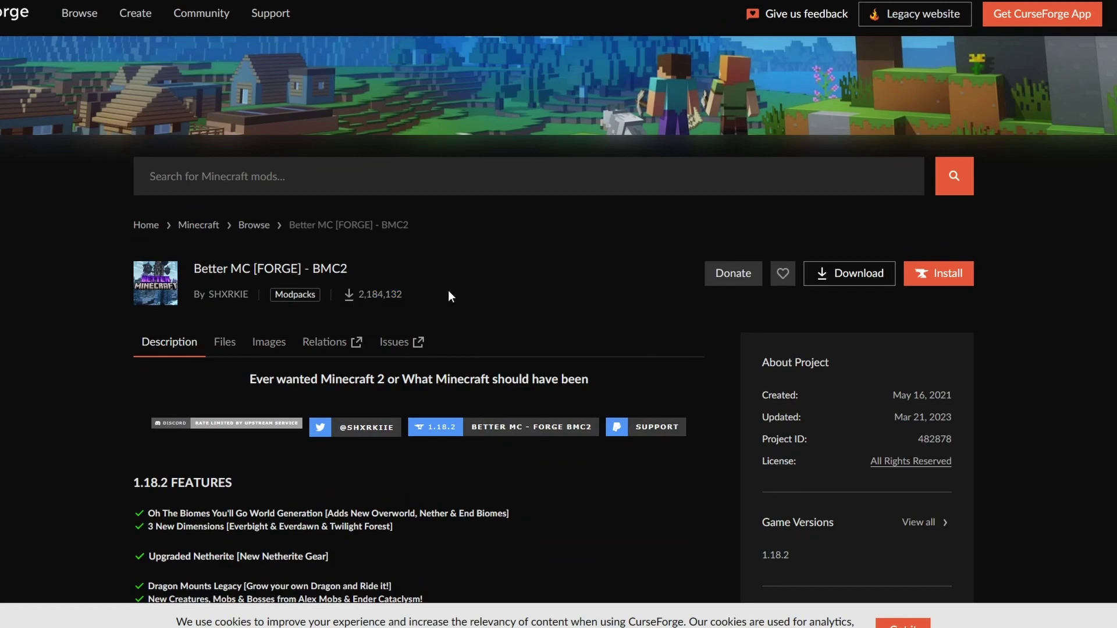
# Return to ATLauncher, look over the Medieval MC and Minecraft 1.16.5 instances, and minimize the launcher
pyautogui.hotkey('alt', 'Tab')
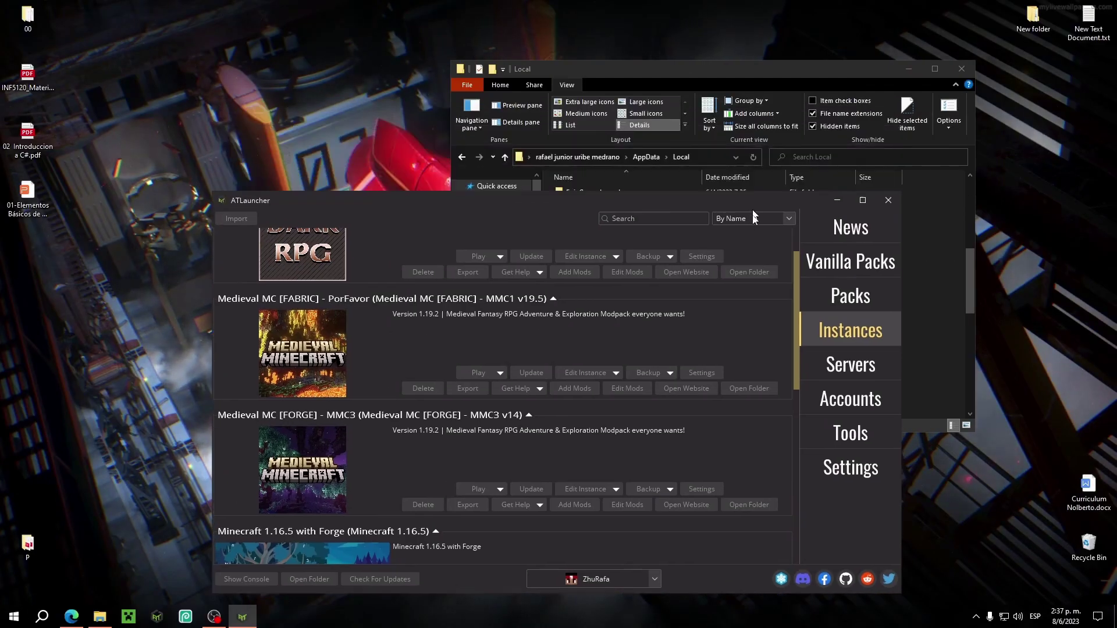
pyautogui.moveTo(754, 200); pyautogui.dragTo(832, 36)
pyautogui.scroll(-3, 588, 215)
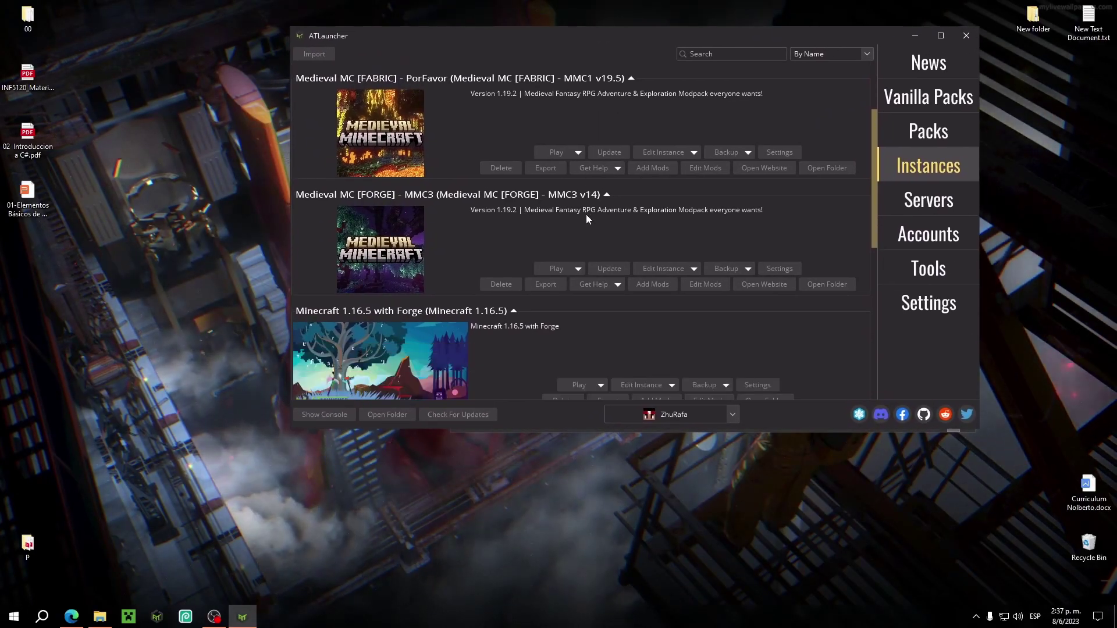
pyautogui.scroll(1, 547, 268)
pyautogui.click(915, 35)
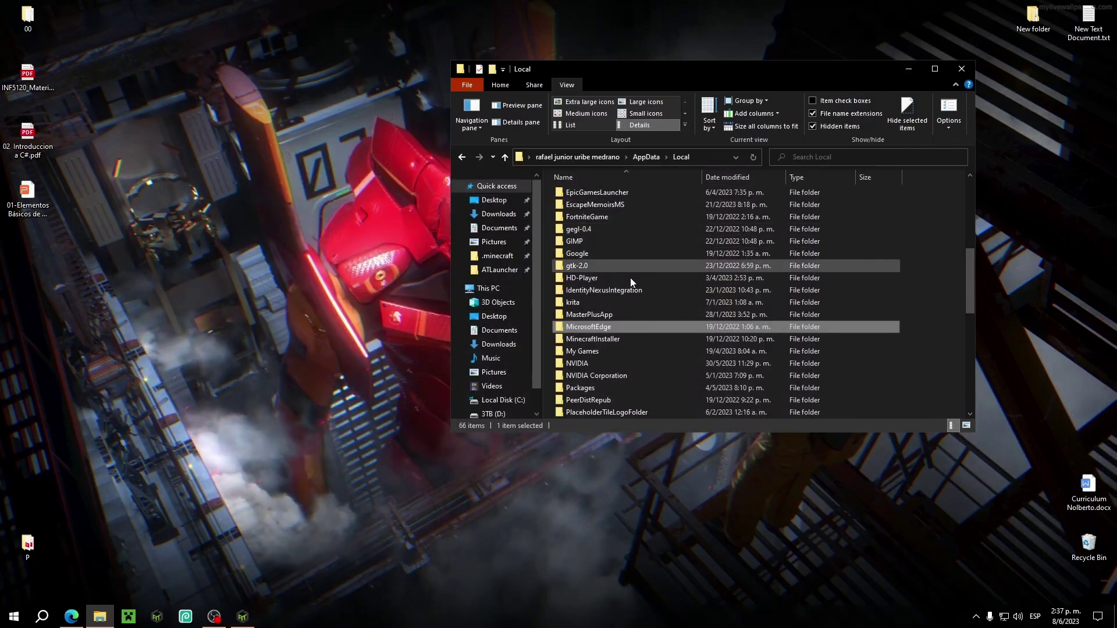
# Look through the folders in Local and briefly bring back the ATLauncher instance list for comparison
pyautogui.scroll(5, 602, 328)
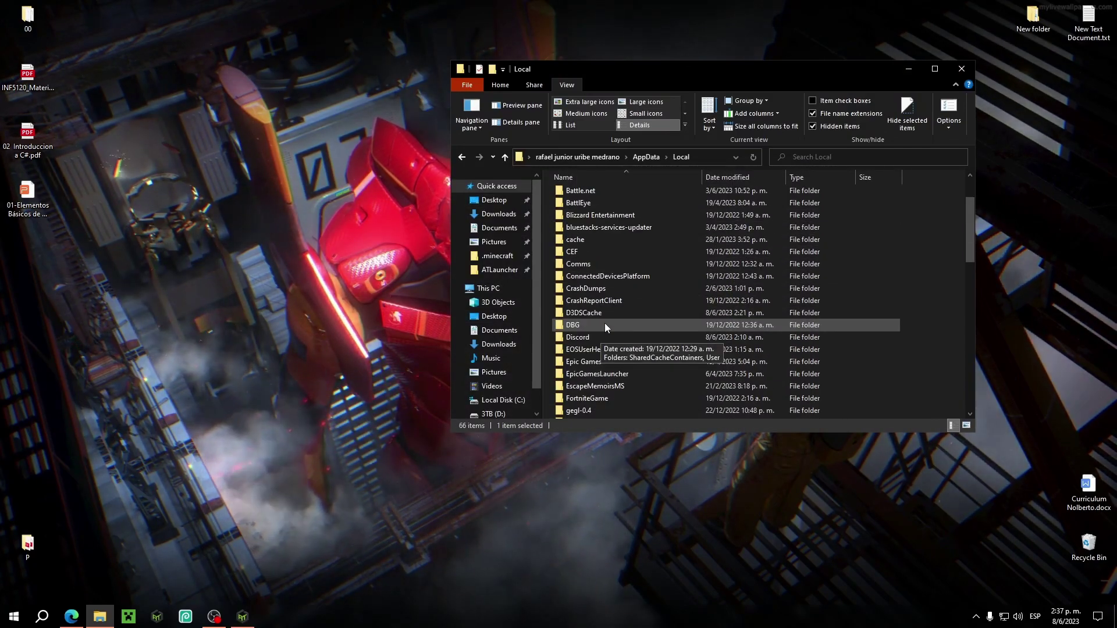
pyautogui.scroll(-3, 602, 320)
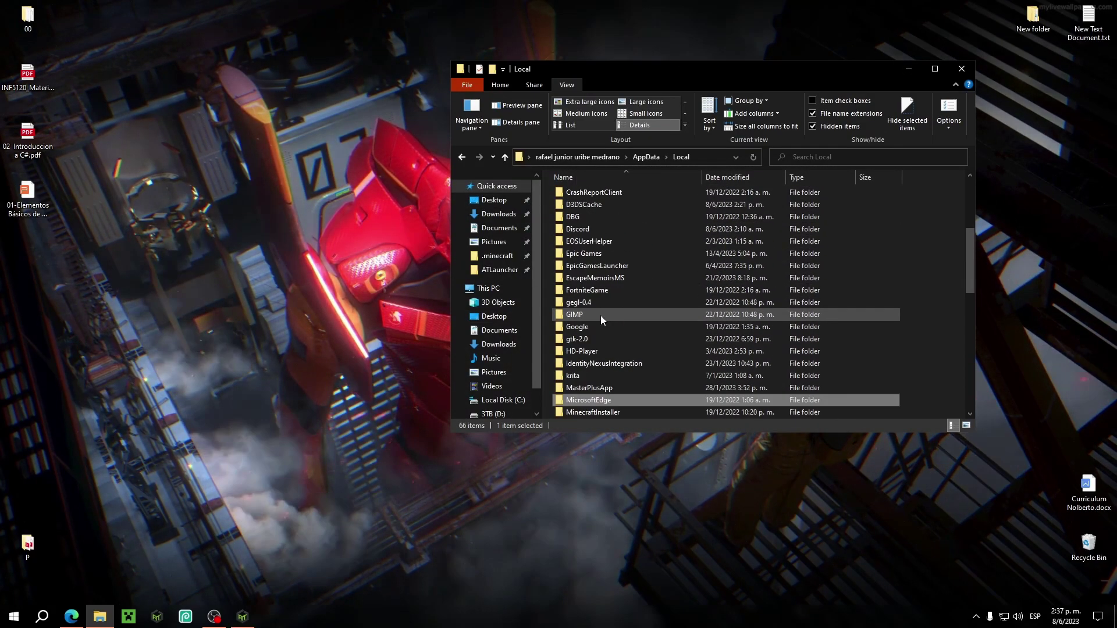
pyautogui.click(242, 617)
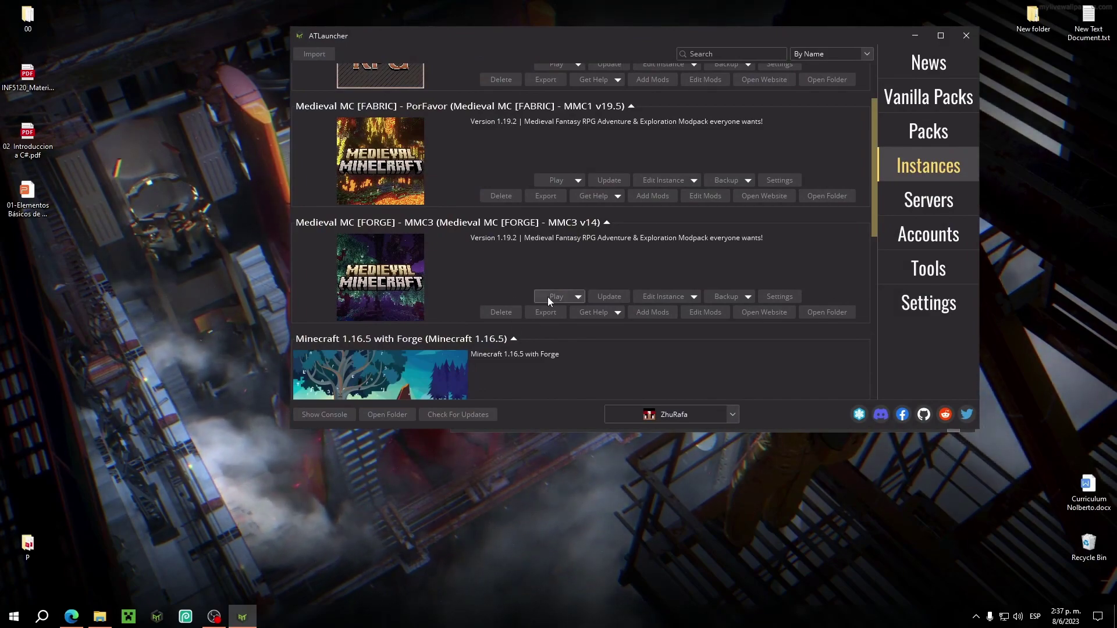
pyautogui.click(914, 36)
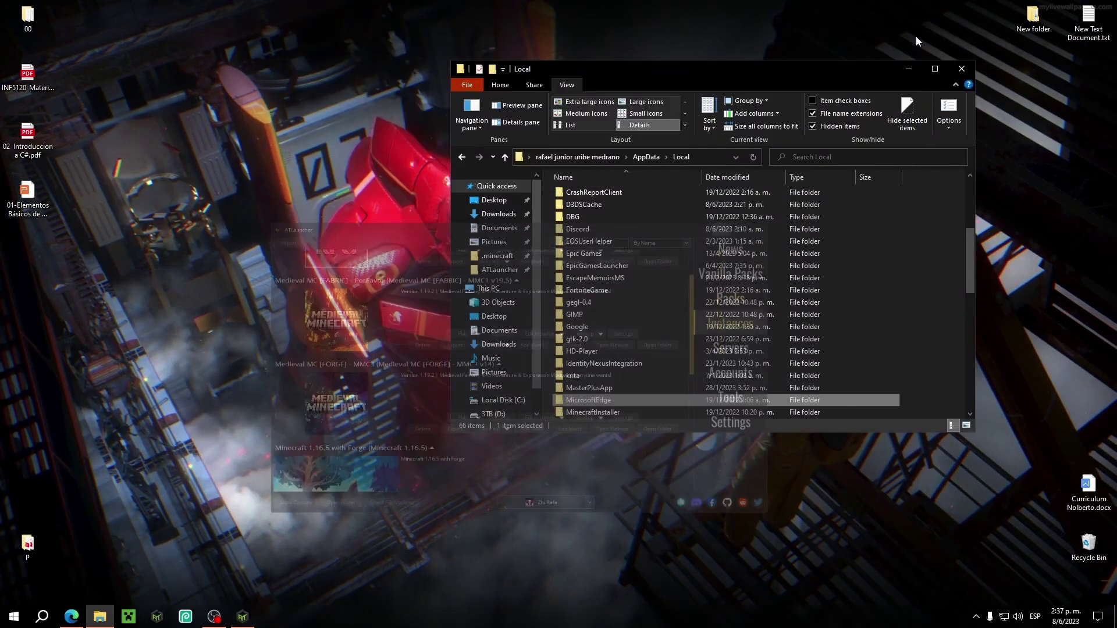
pyautogui.click(976, 616)
pyautogui.click(999, 570)
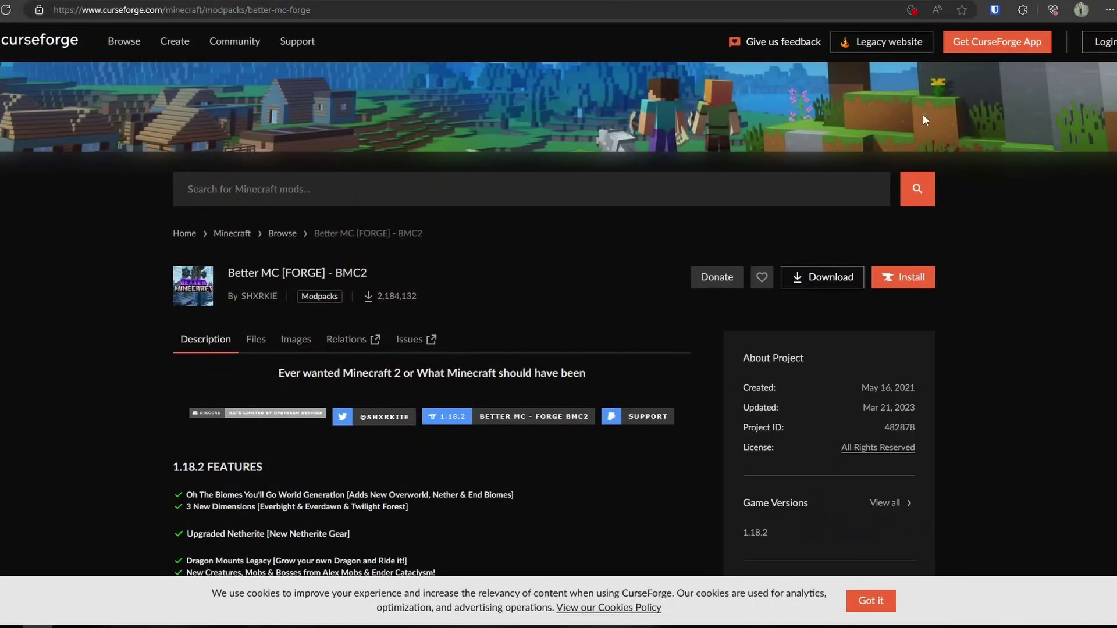
# Download the Windows detection tool from CurseForge's infected mods support article and save detection-tool-0-0-2-win.exe to the Desktop
pyautogui.click(996, 10)
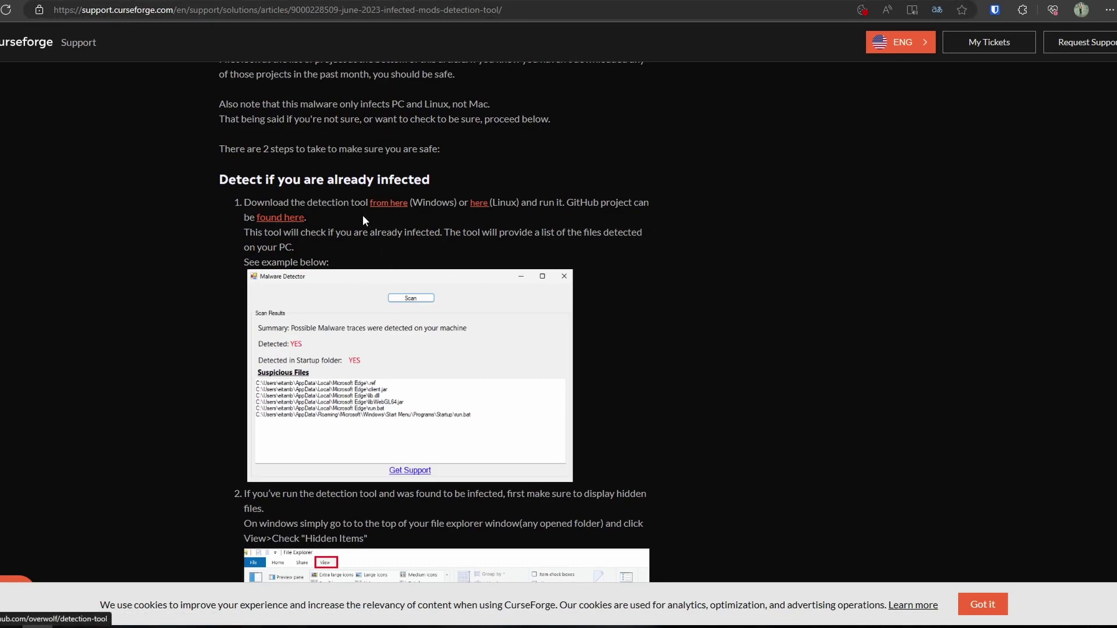
pyautogui.click(389, 204)
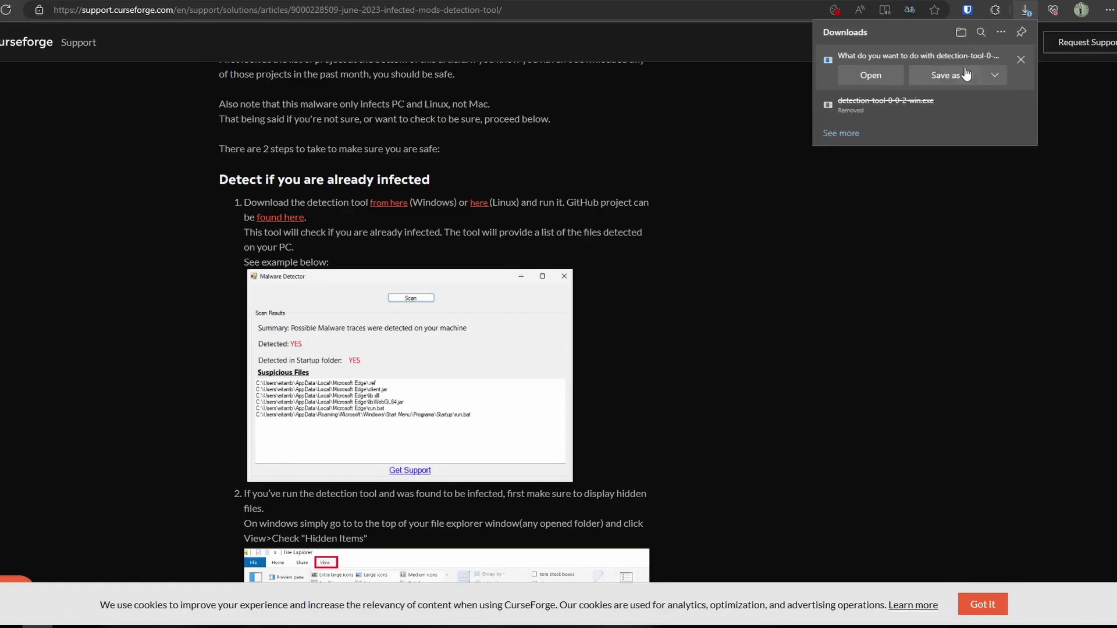
pyautogui.click(945, 75)
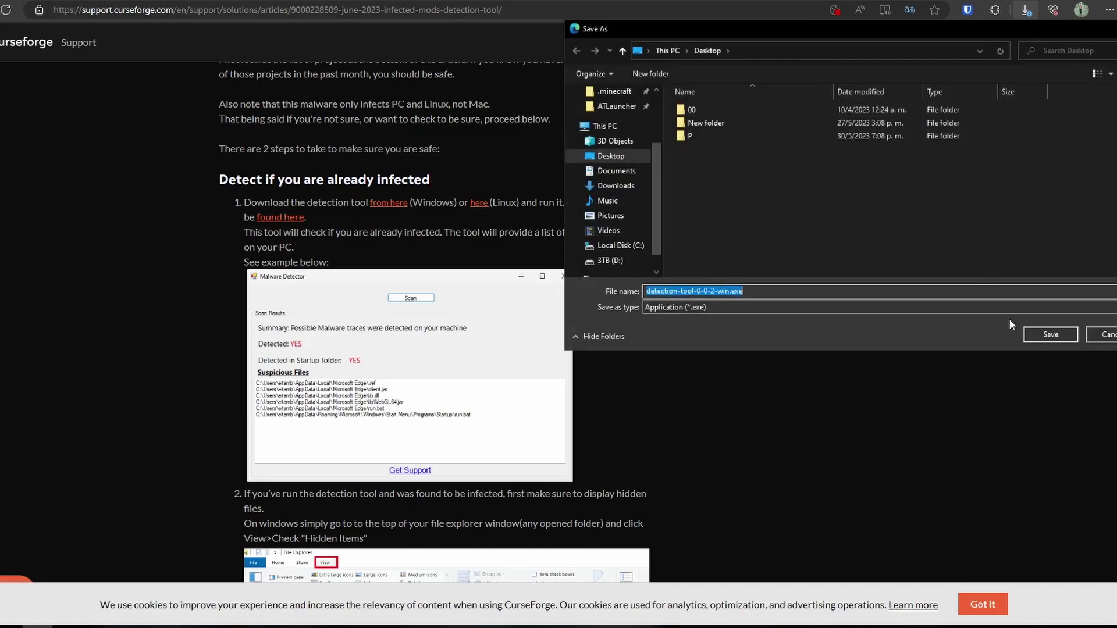
pyautogui.click(1051, 336)
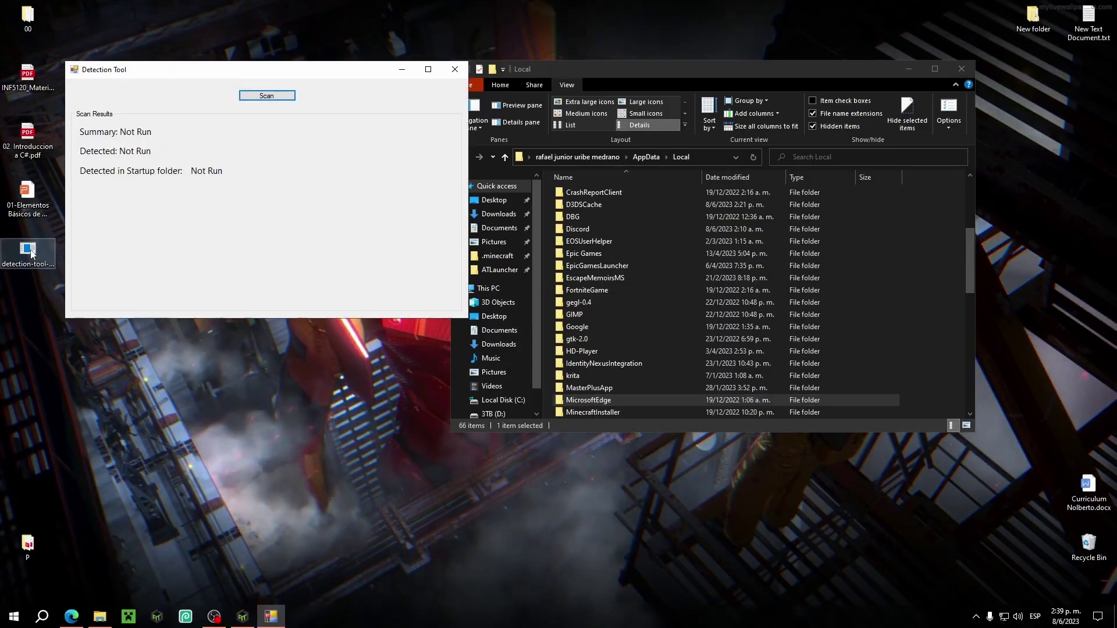
# Run a scan with the detection tool and read the example results and removal instructions in the CurseForge support article
pyautogui.moveTo(225, 75); pyautogui.dragTo(515, 92)
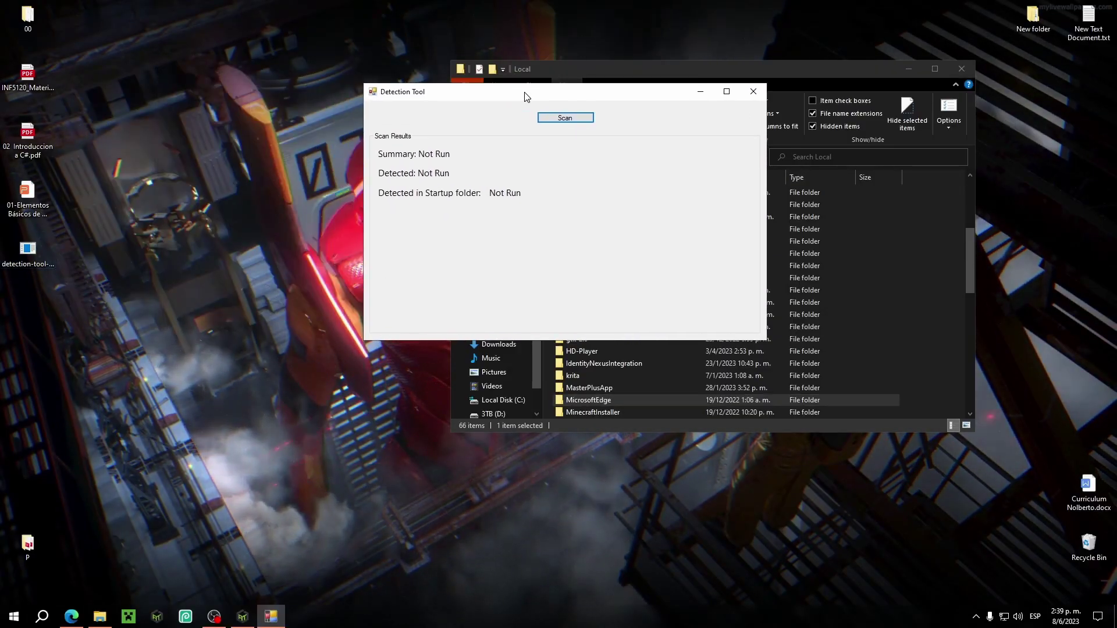
pyautogui.click(564, 119)
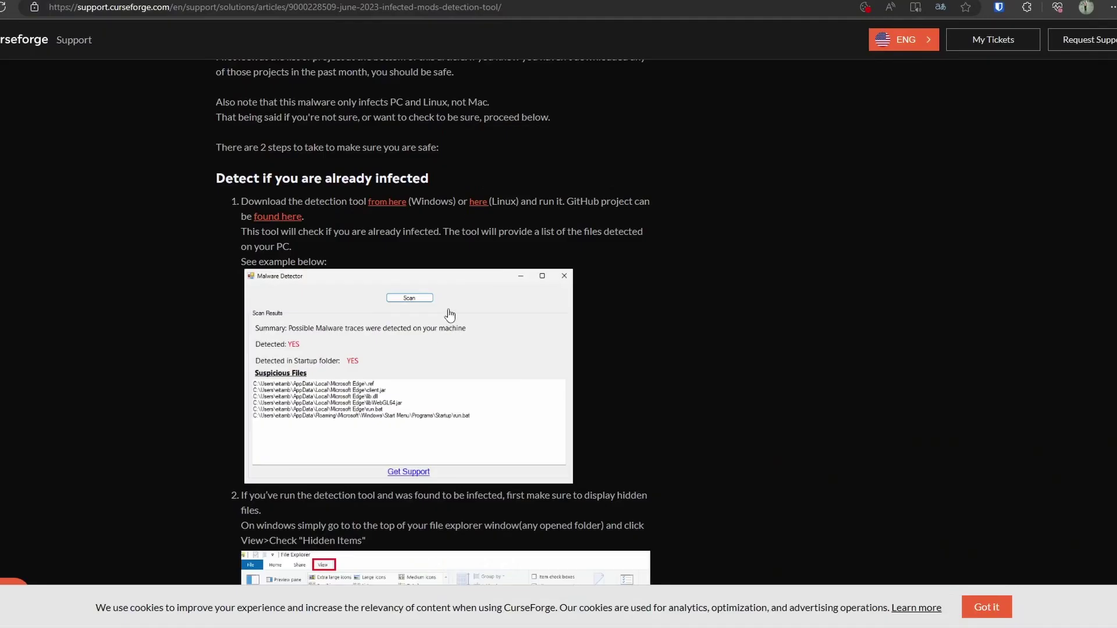
pyautogui.scroll(-2, 301, 260)
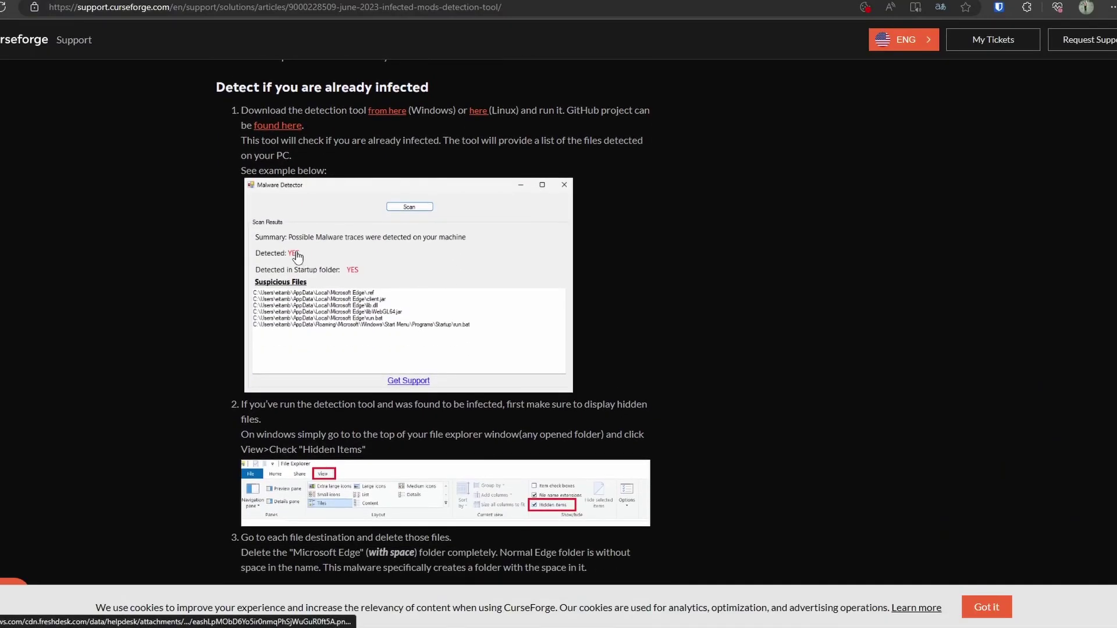
pyautogui.scroll(-2, 288, 294)
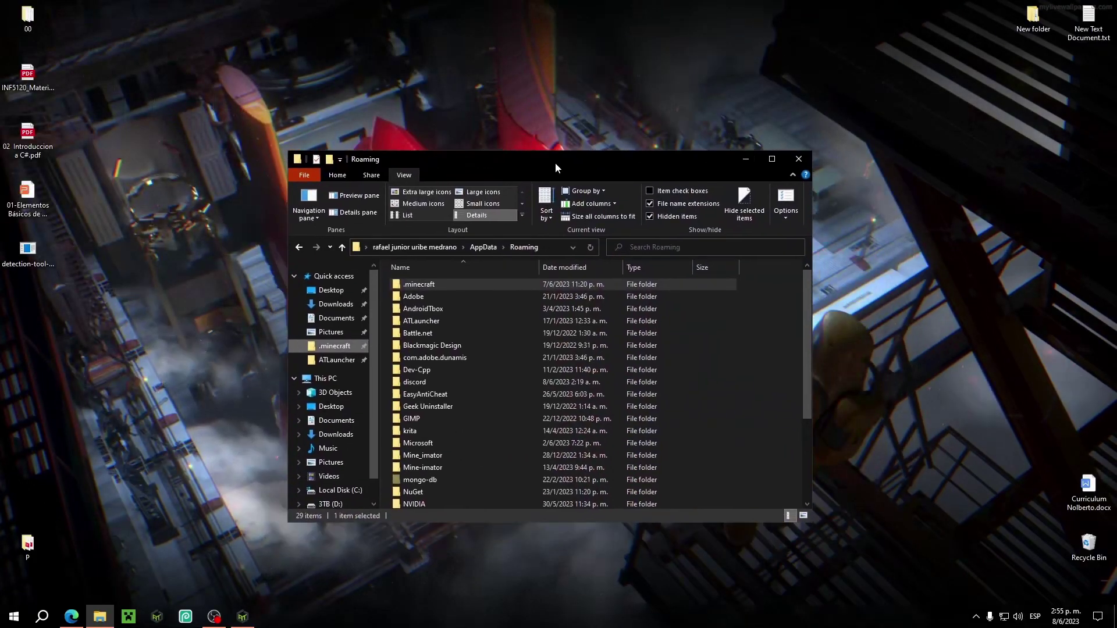
# Look over the Roaming folder and show the %appdata% entry in the Run dialog without executing it
pyautogui.moveTo(555, 162); pyautogui.dragTo(563, 128)
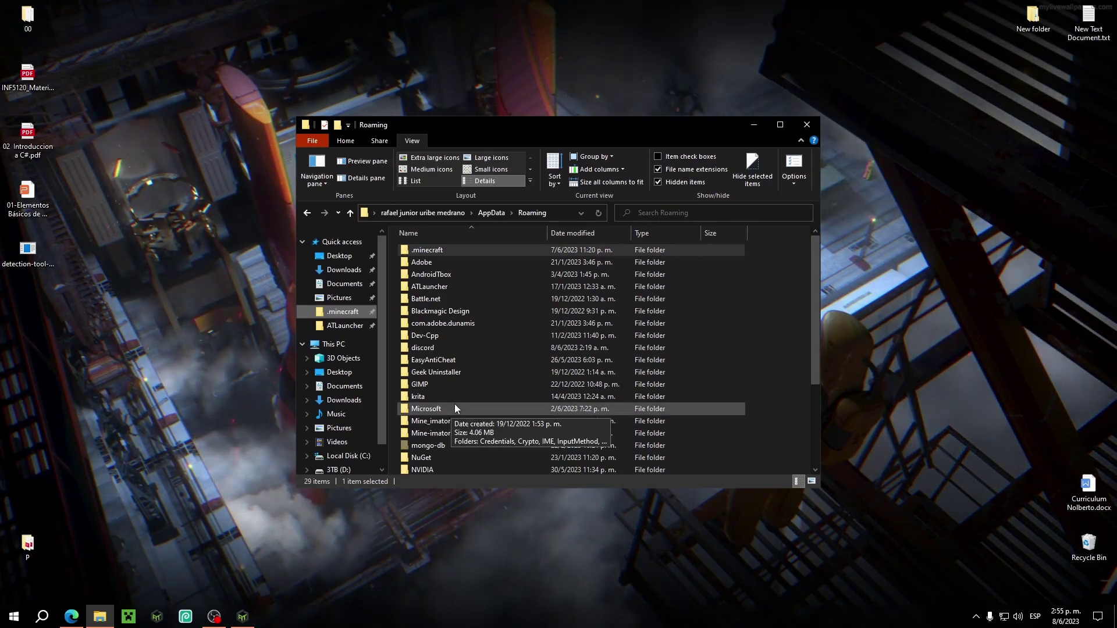
pyautogui.moveTo(553, 131); pyautogui.dragTo(583, 130)
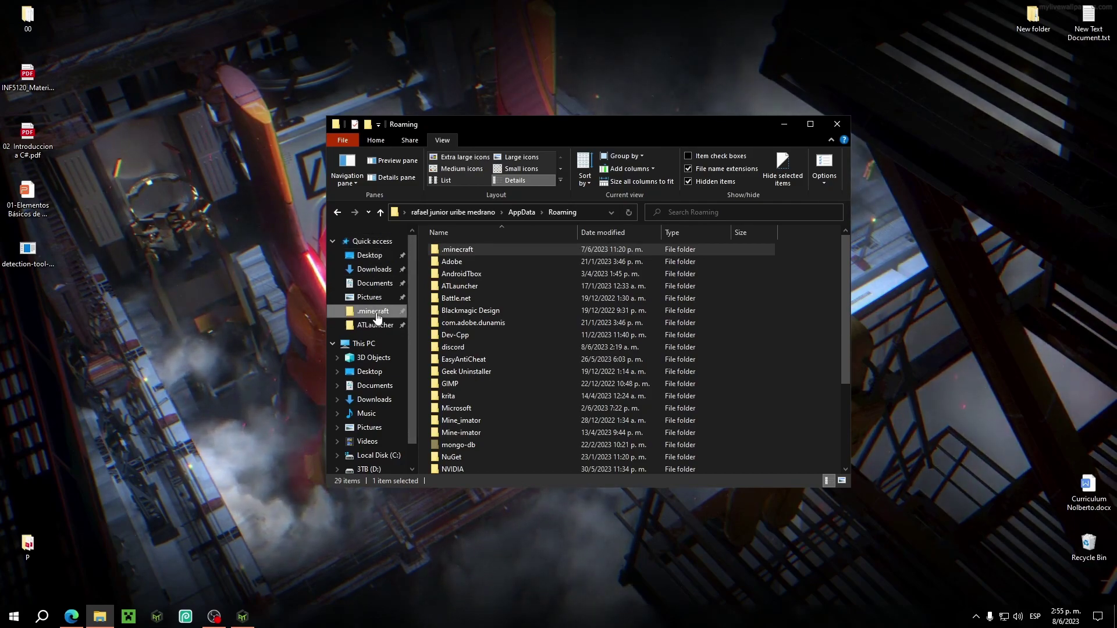
pyautogui.moveTo(457, 249)
pyautogui.mouseDown()
pyautogui.moveTo(364, 333)
pyautogui.moveTo(443, 241)
pyautogui.moveTo(459, 246)
pyautogui.mouseUp()
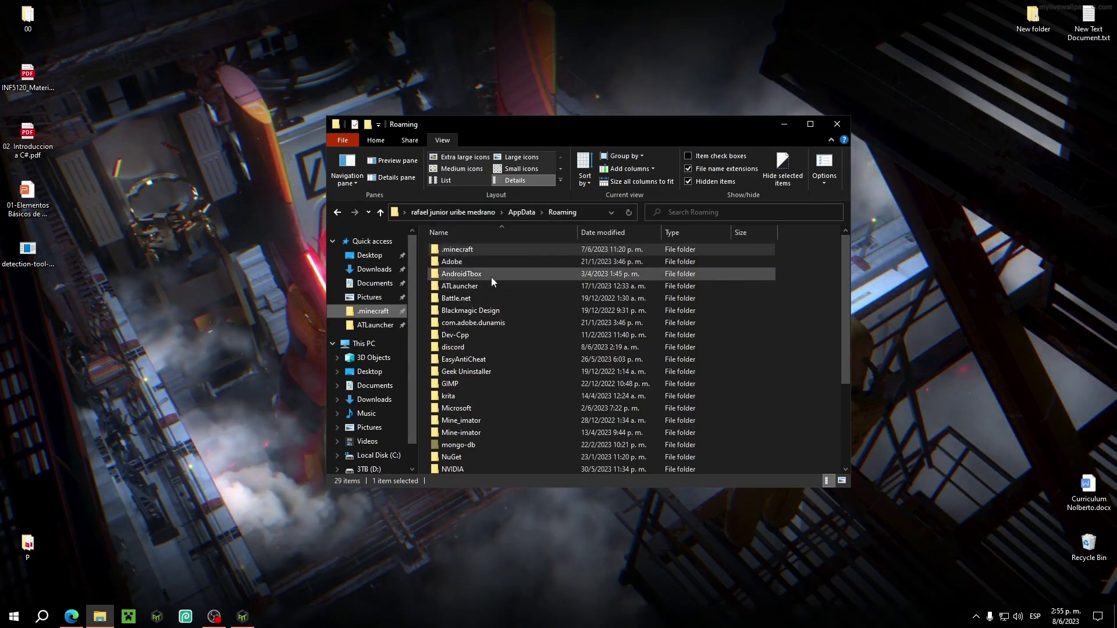
pyautogui.press('super+r')
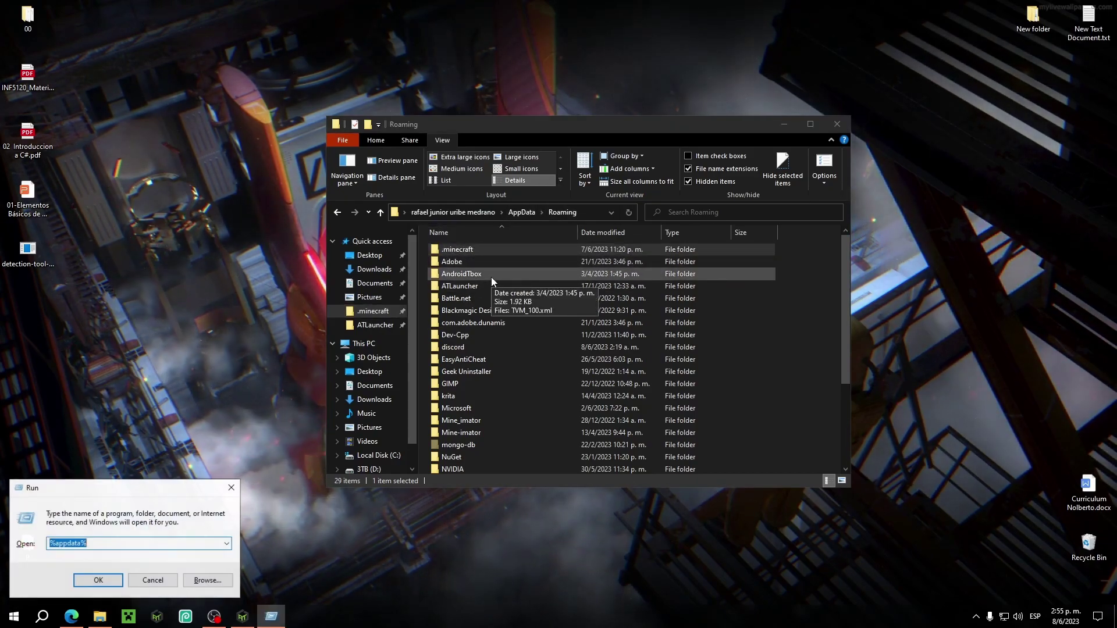
pyautogui.click(231, 487)
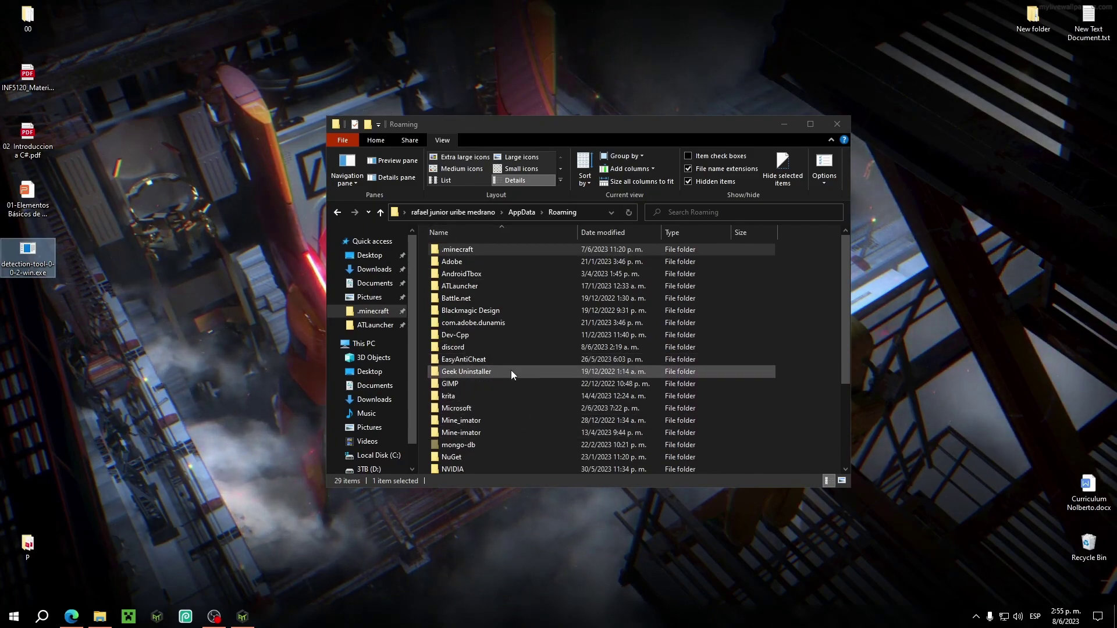
# Open the Startup folder through Roaming > Microsoft > Windows > Start Menu > Programs and check it for suspicious files
pyautogui.doubleClick(480, 409)
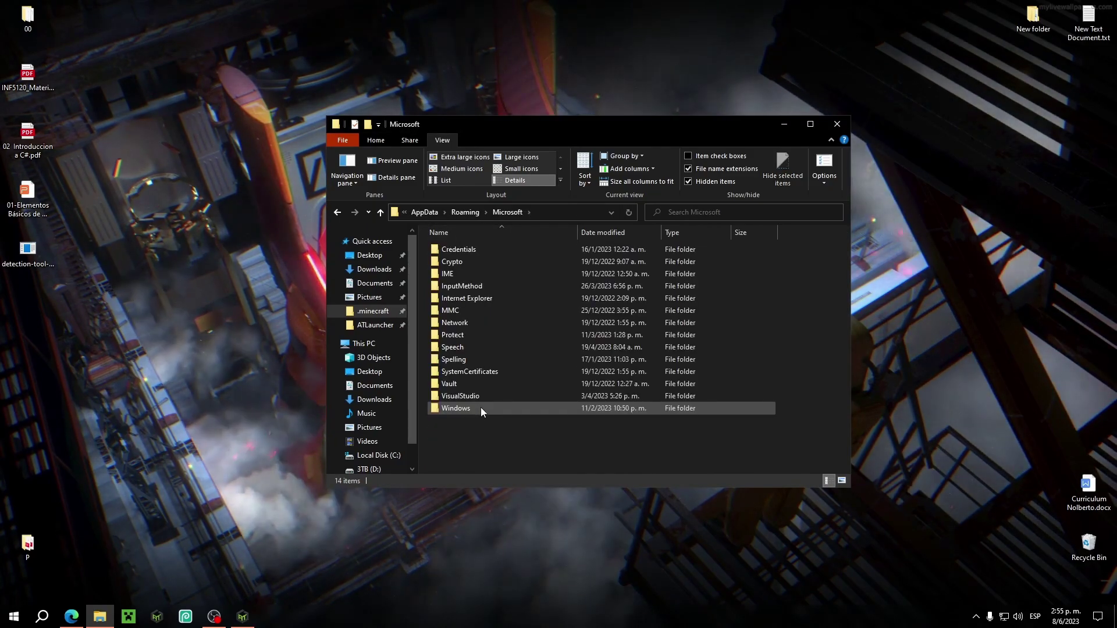
pyautogui.doubleClick(481, 409)
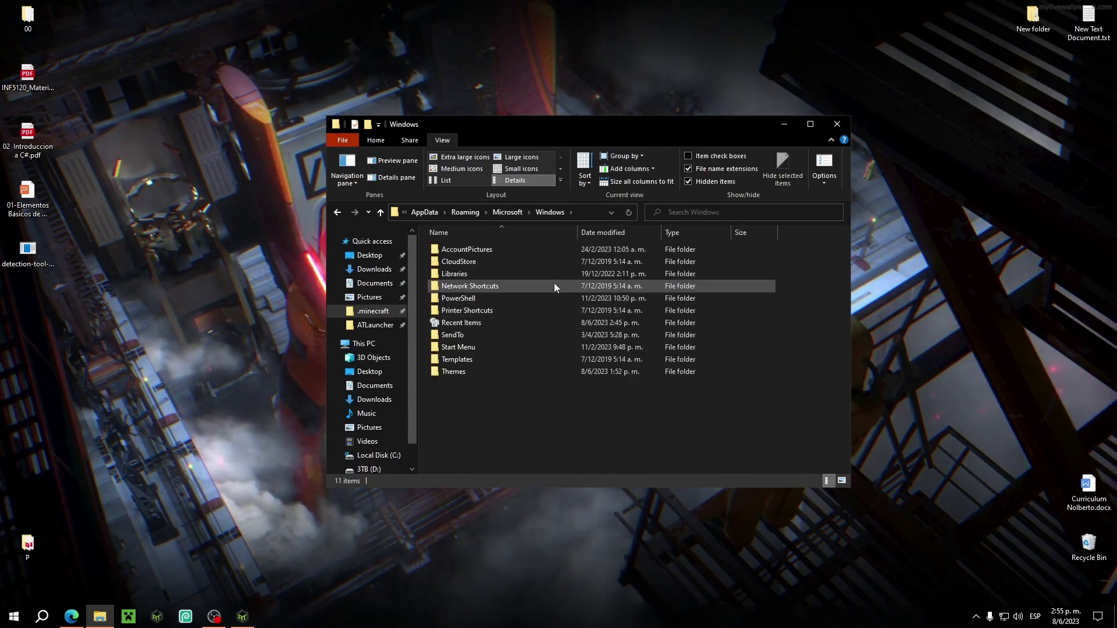
pyautogui.doubleClick(463, 348)
pyautogui.doubleClick(475, 249)
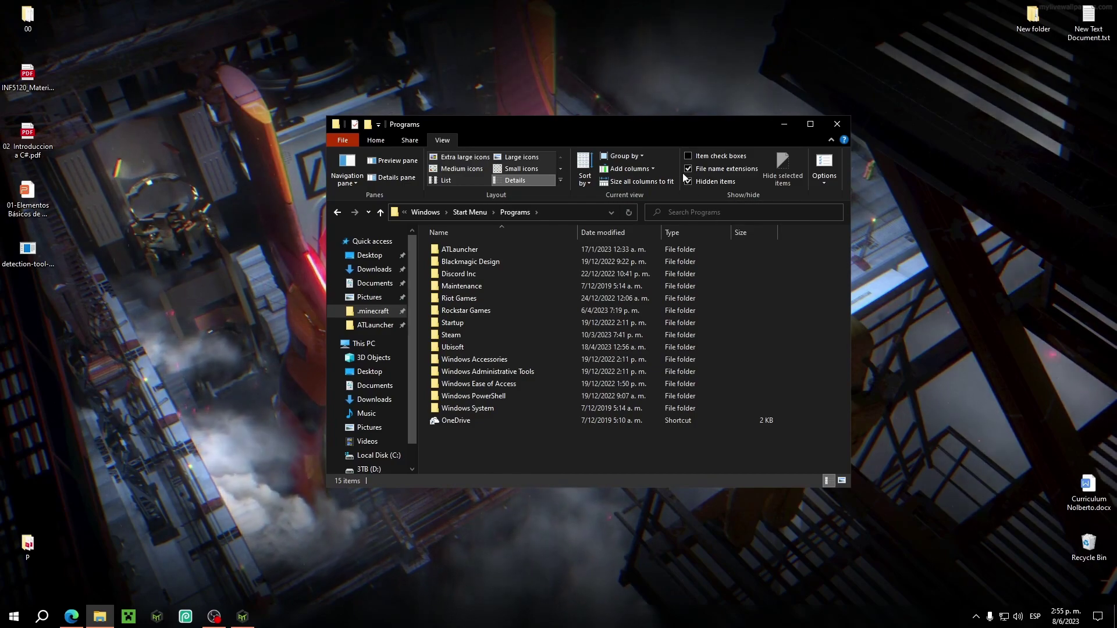
pyautogui.doubleClick(468, 322)
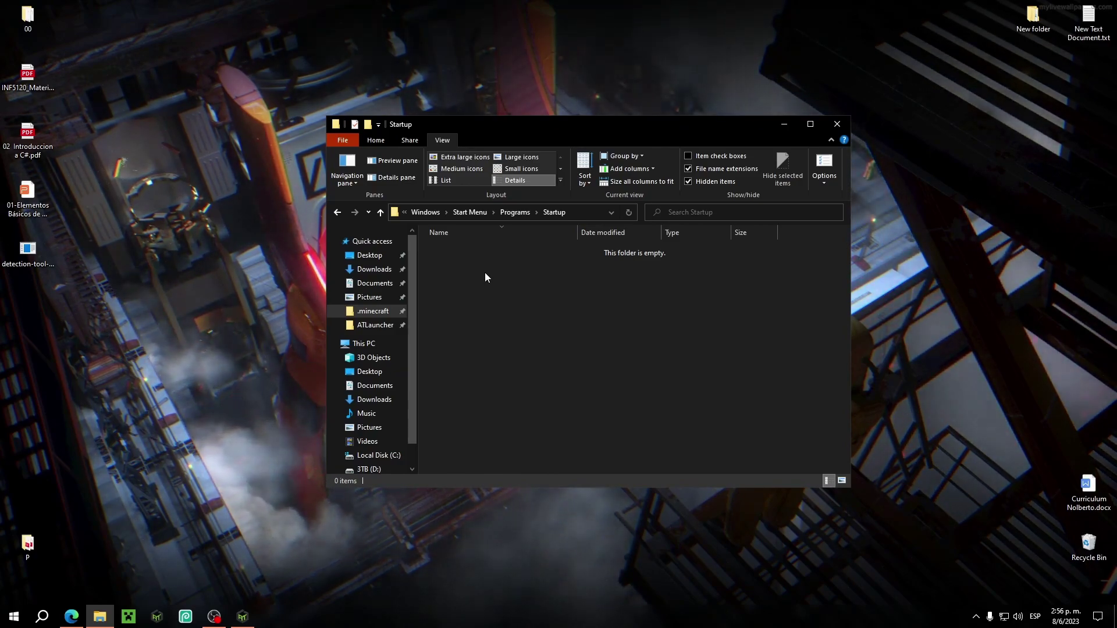
pyautogui.click(518, 212)
pyautogui.doubleClick(463, 326)
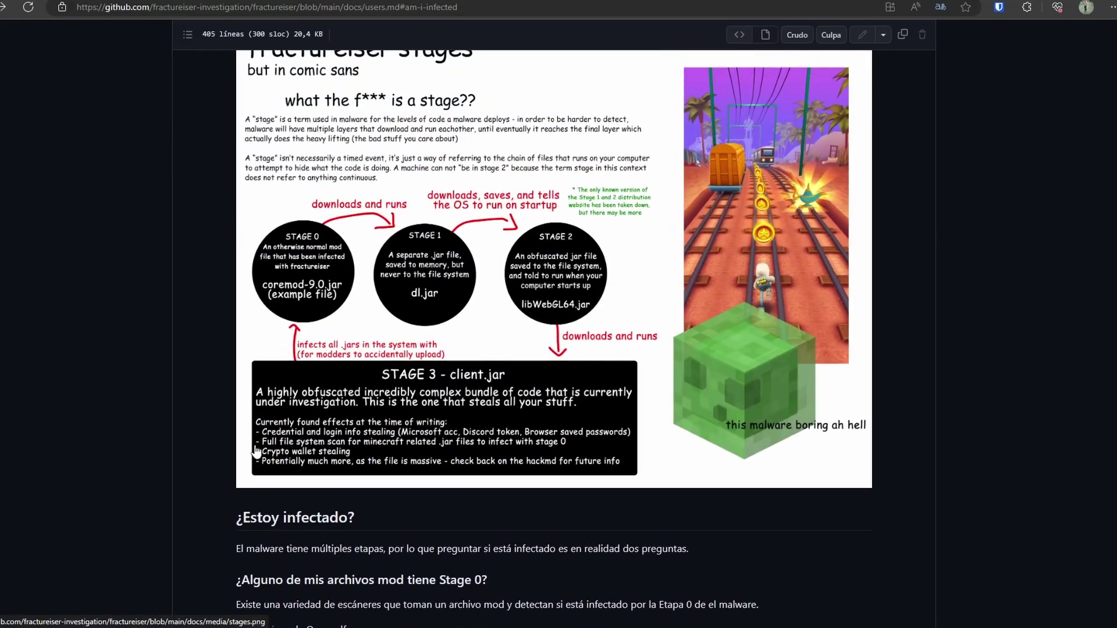
# Read the Stage 0 scanner options in the fractureiser GitHub guide, referring to the ATLauncher instances as folders to scan
pyautogui.scroll(-5, 257, 451)
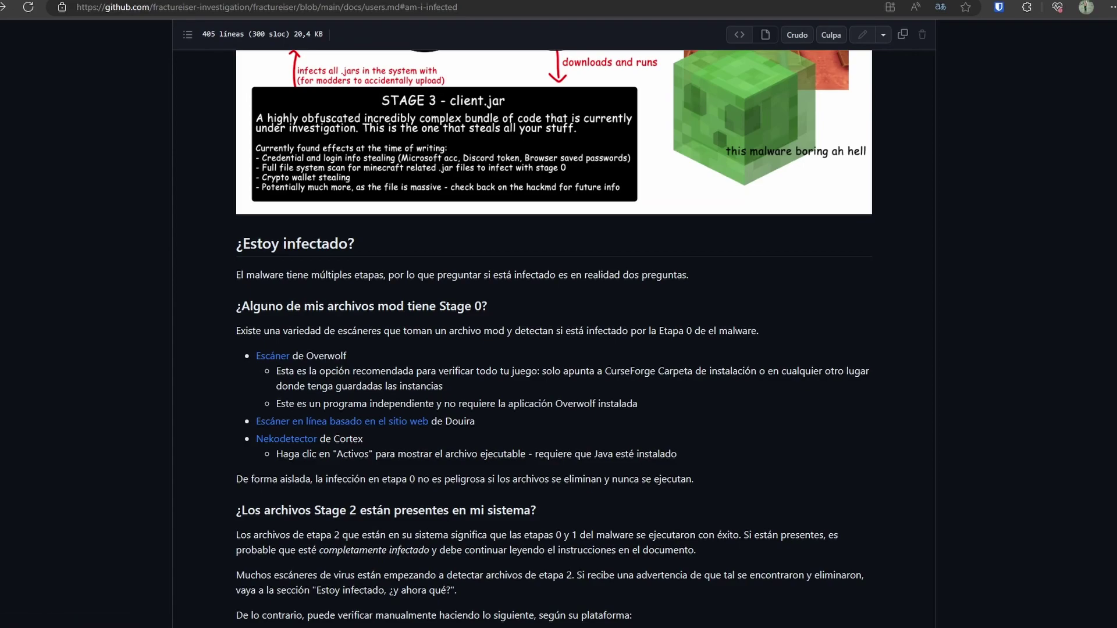
pyautogui.hotkey('alt', 'Tab')
pyautogui.moveTo(903, 132); pyautogui.dragTo(896, 103)
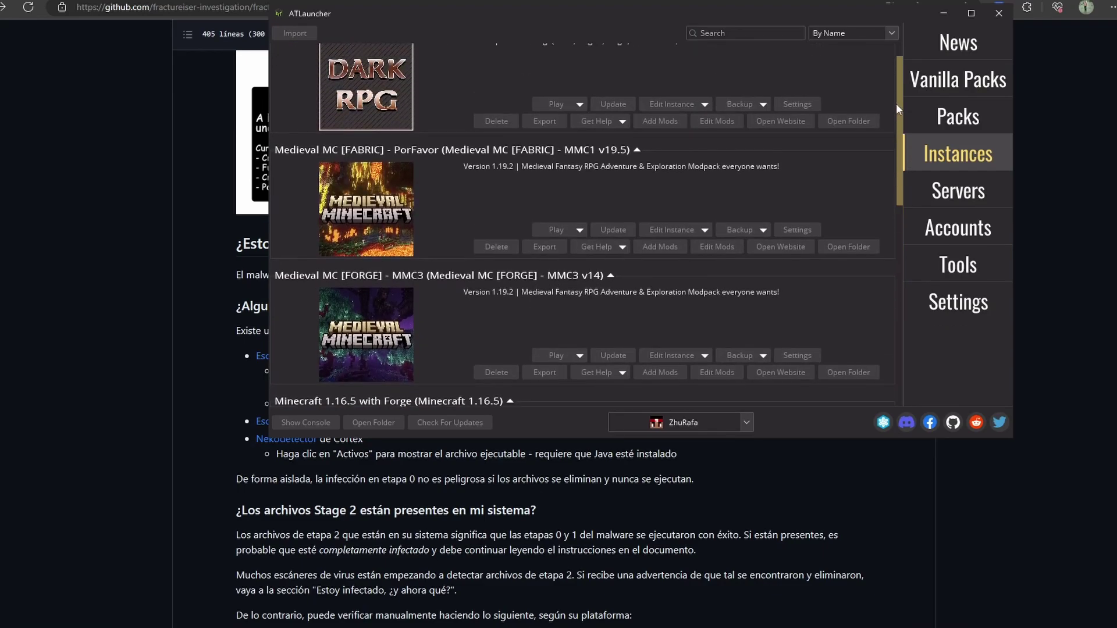
pyautogui.hotkey('alt', 'Tab')
pyautogui.moveTo(295, 356); pyautogui.dragTo(344, 355)
pyautogui.moveTo(625, 372); pyautogui.dragTo(655, 378)
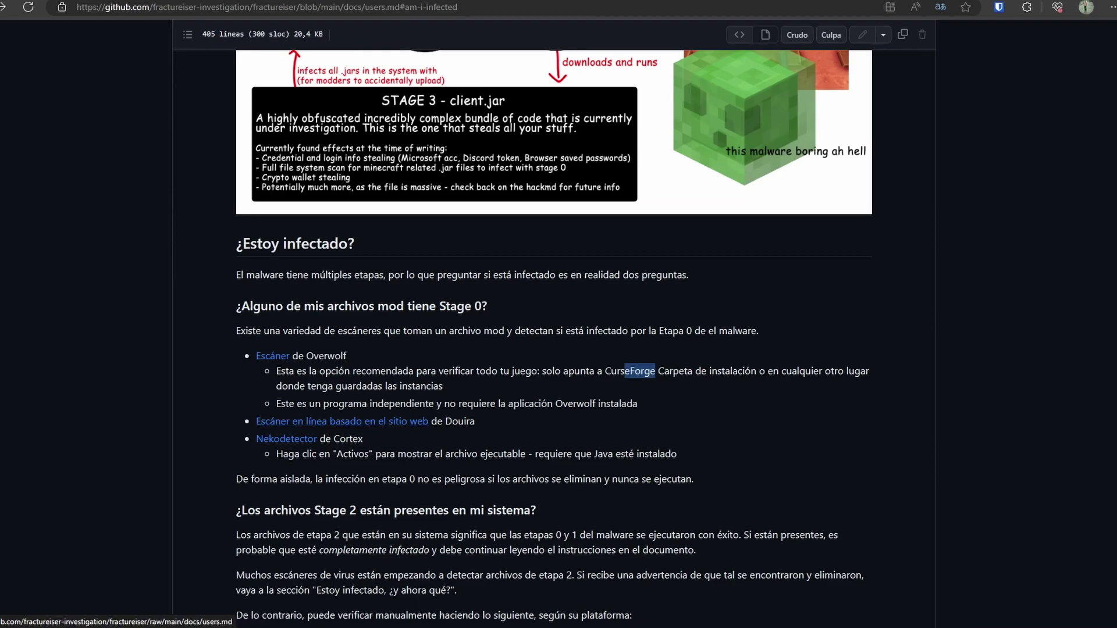
# Switch to the Fractureiser Web Scanner page and review the scan results of the selected mod .jar files
pyautogui.click(807, 3)
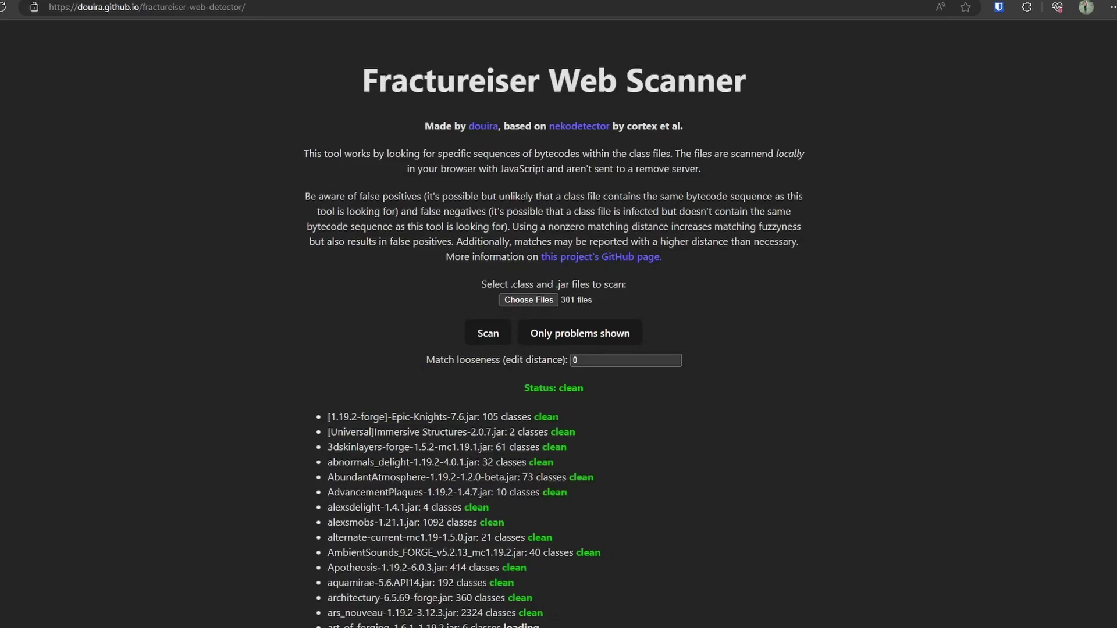
pyautogui.scroll(-20, 620, 379)
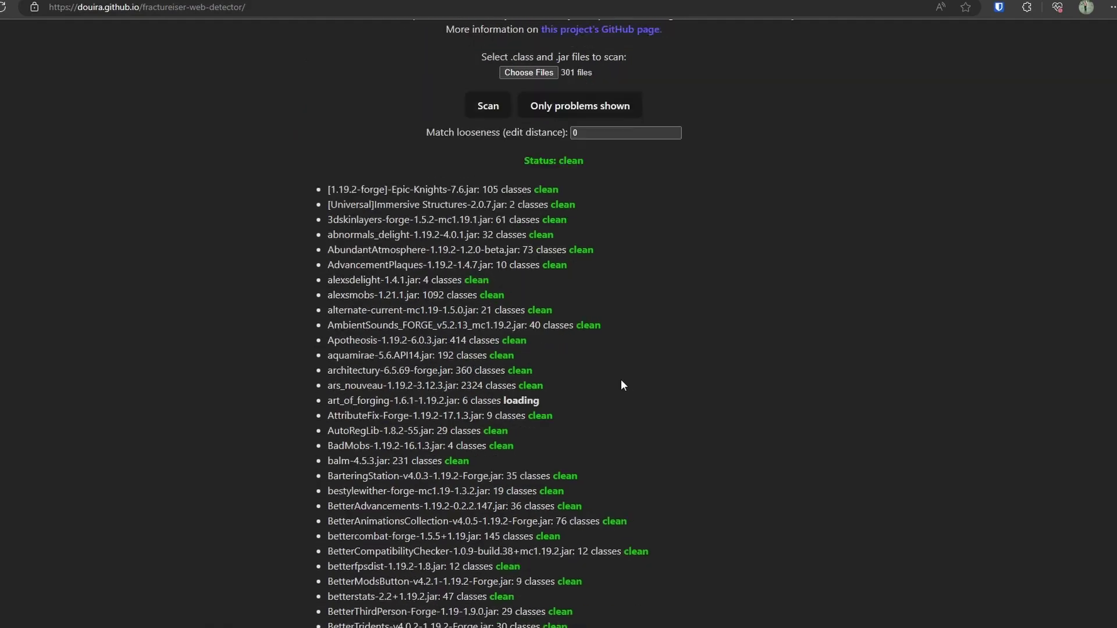
pyautogui.scroll(12, 620, 380)
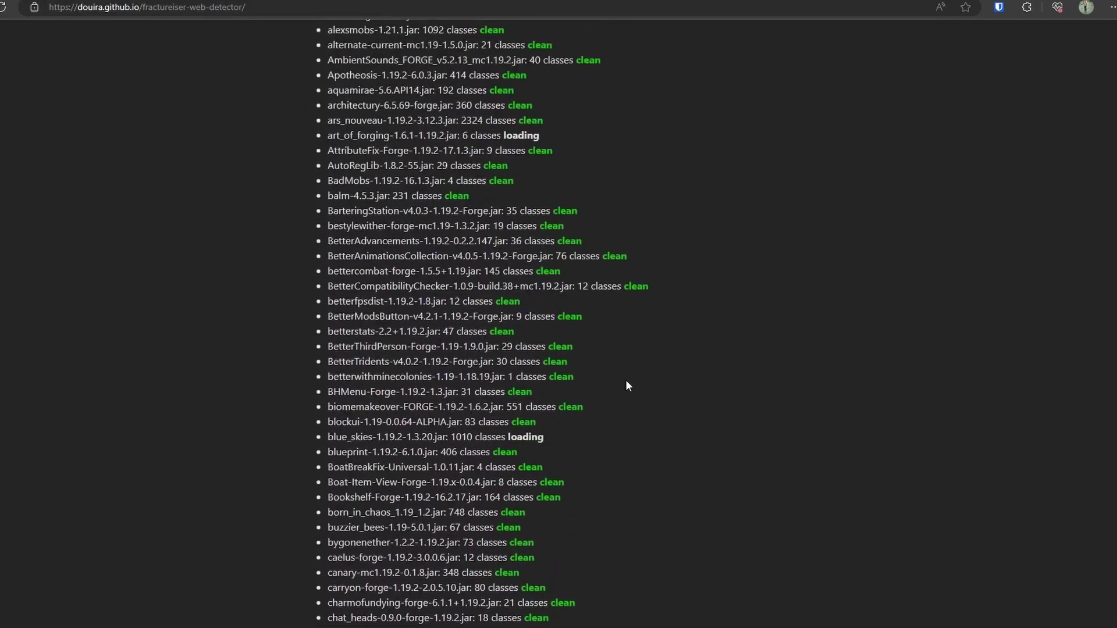
# Review the scan status of each mod .jar file throughout the web scanner's results list
pyautogui.scroll(-3, 631, 379)
pyautogui.scroll(-20, 519, 320)
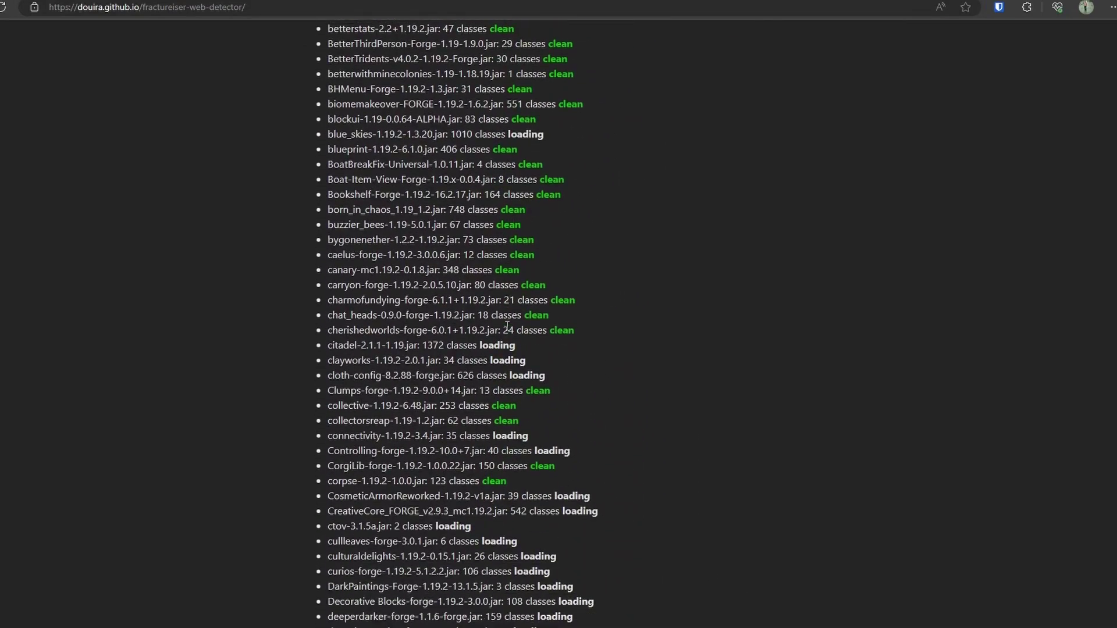
pyautogui.scroll(-9, 514, 315)
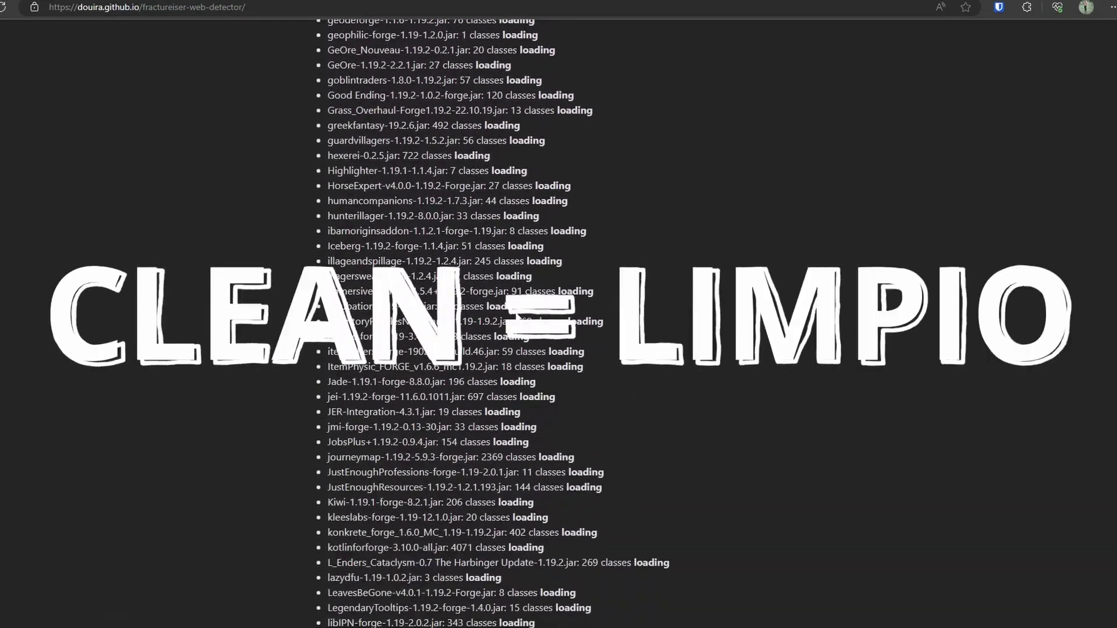
pyautogui.scroll(20, 516, 315)
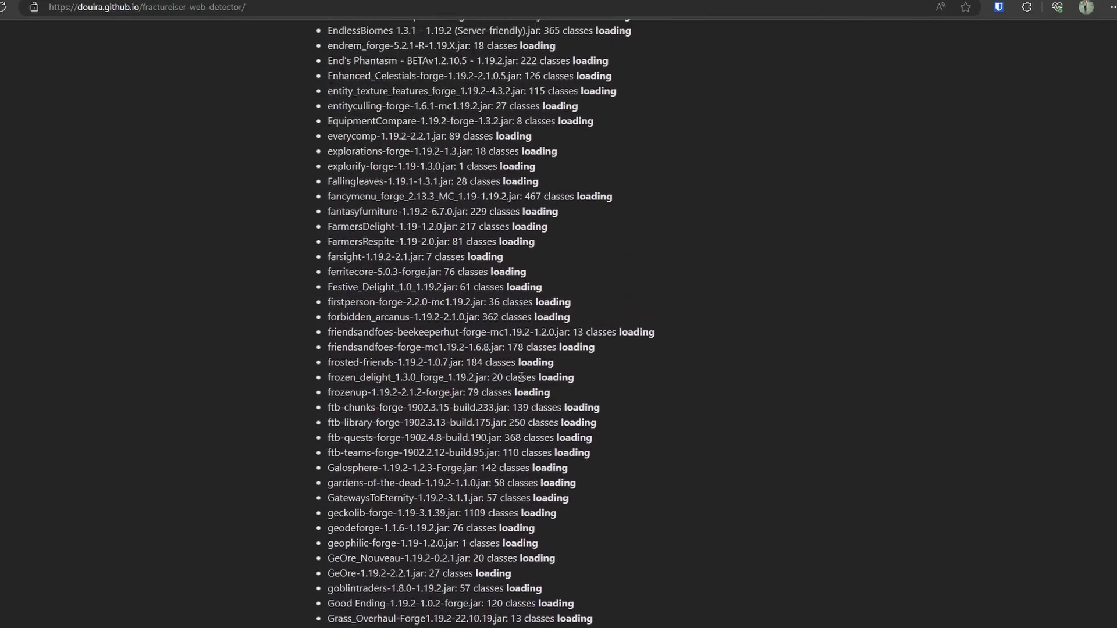
pyautogui.scroll(-20, 519, 339)
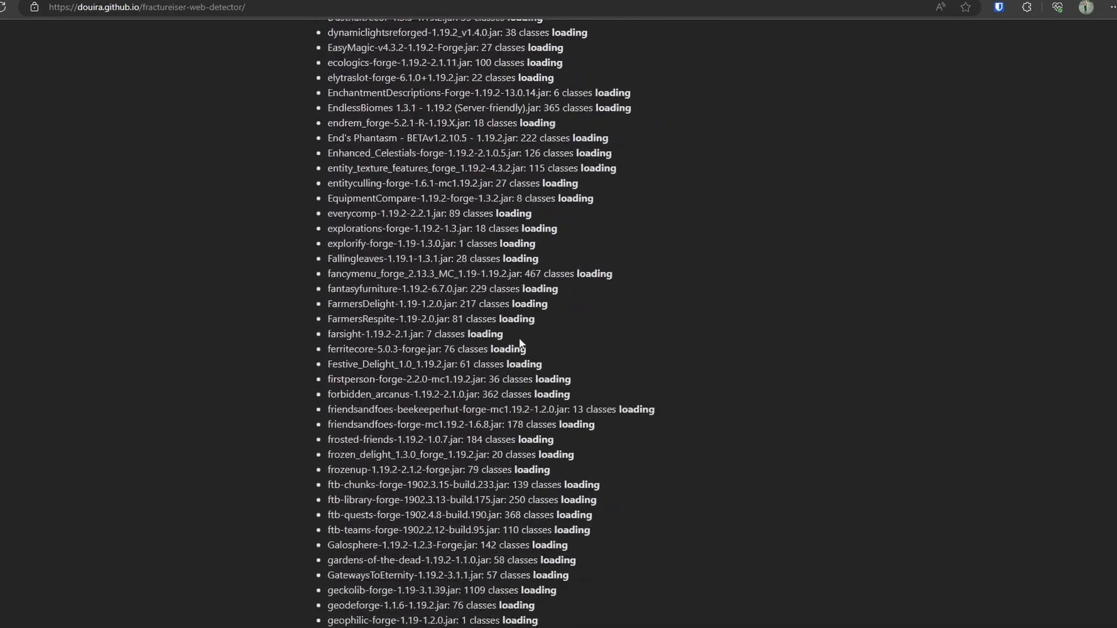
pyautogui.scroll(20, 523, 340)
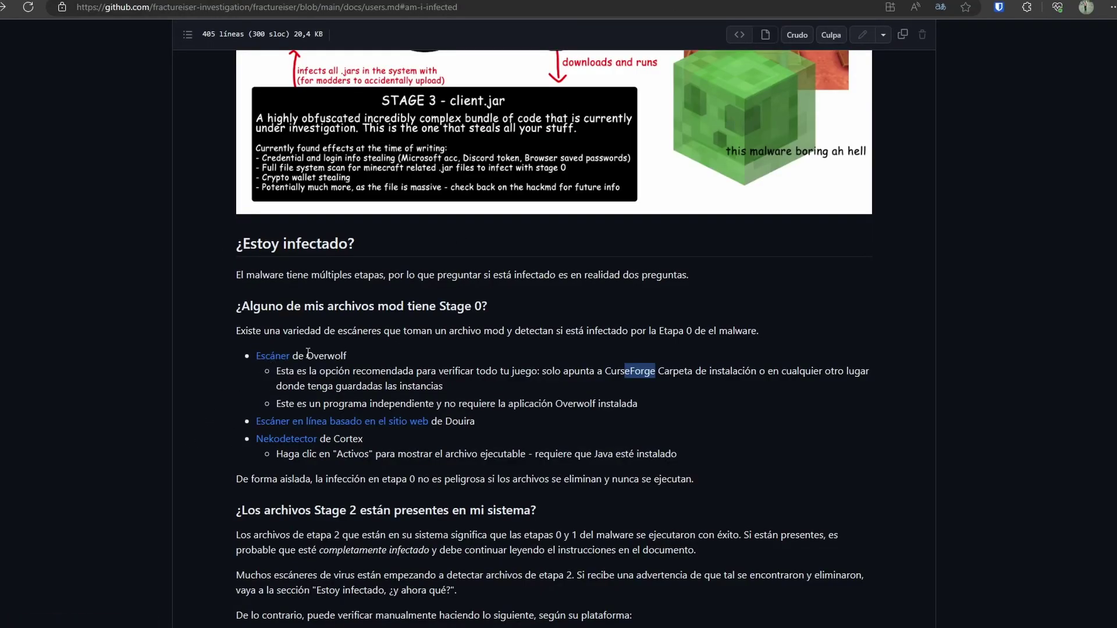
# Point out the Overwolf scanner in the fractureiser GitHub guide and read CurseForge's support article on detecting infected mods and Jar files
pyautogui.moveTo(256, 356); pyautogui.dragTo(347, 355)
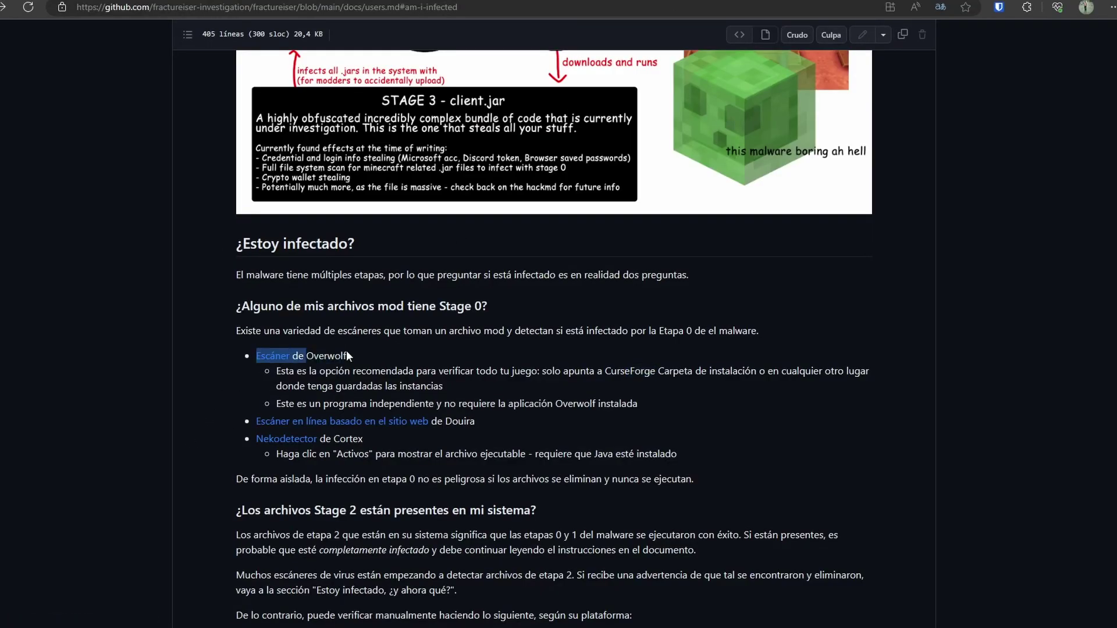
pyautogui.click(326, 352)
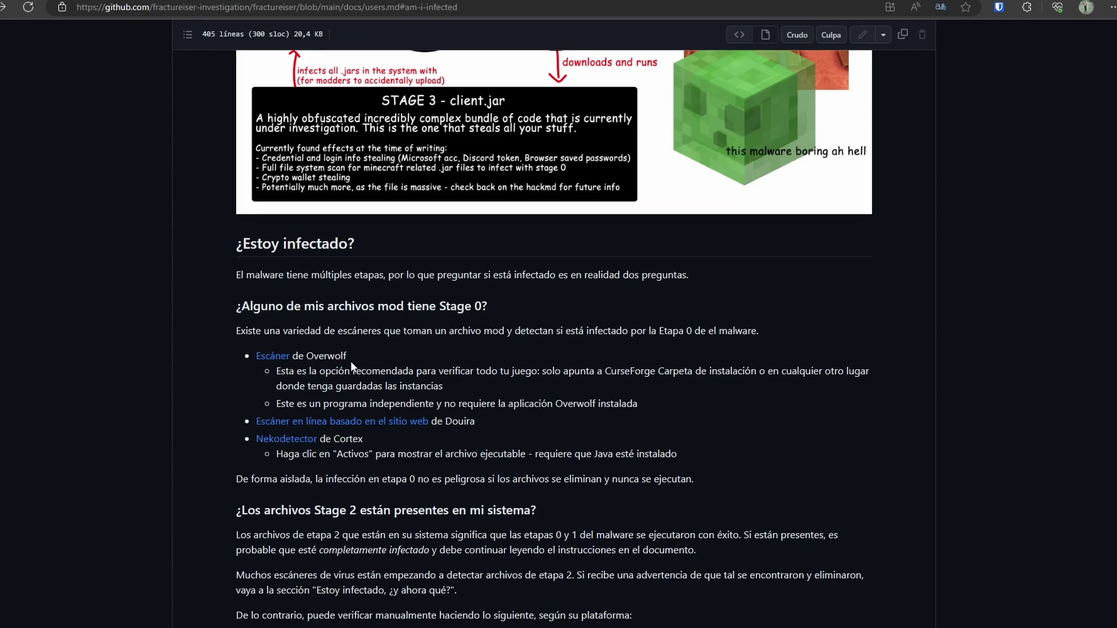
pyautogui.scroll(-10, 350, 361)
pyautogui.scroll(3, 441, 362)
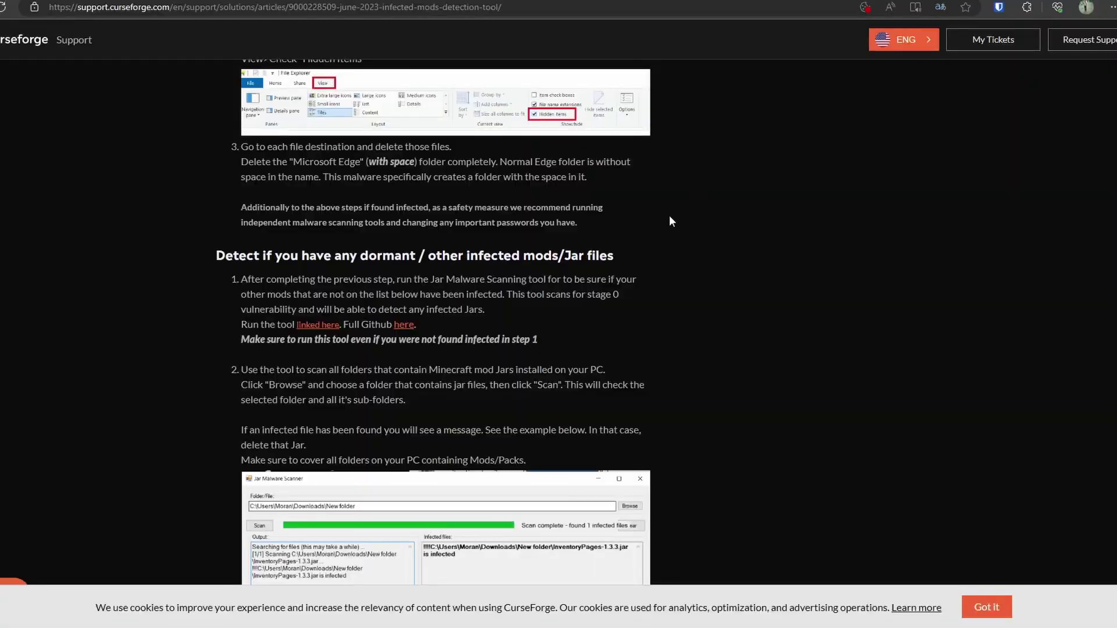
pyautogui.scroll(-3, 650, 232)
pyautogui.scroll(4, 632, 249)
pyautogui.scroll(8, 634, 256)
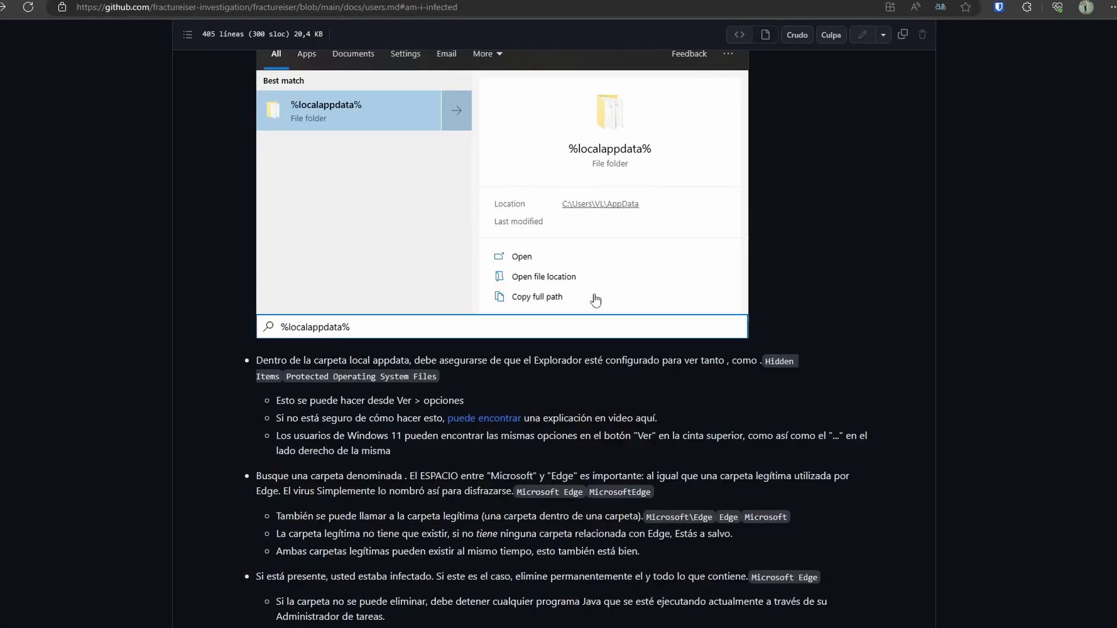
# Review the GitHub guide's platform instructions for Windows, Linux and MacOS, highlighting the Linux heading and the MacOS note
pyautogui.scroll(8, 596, 300)
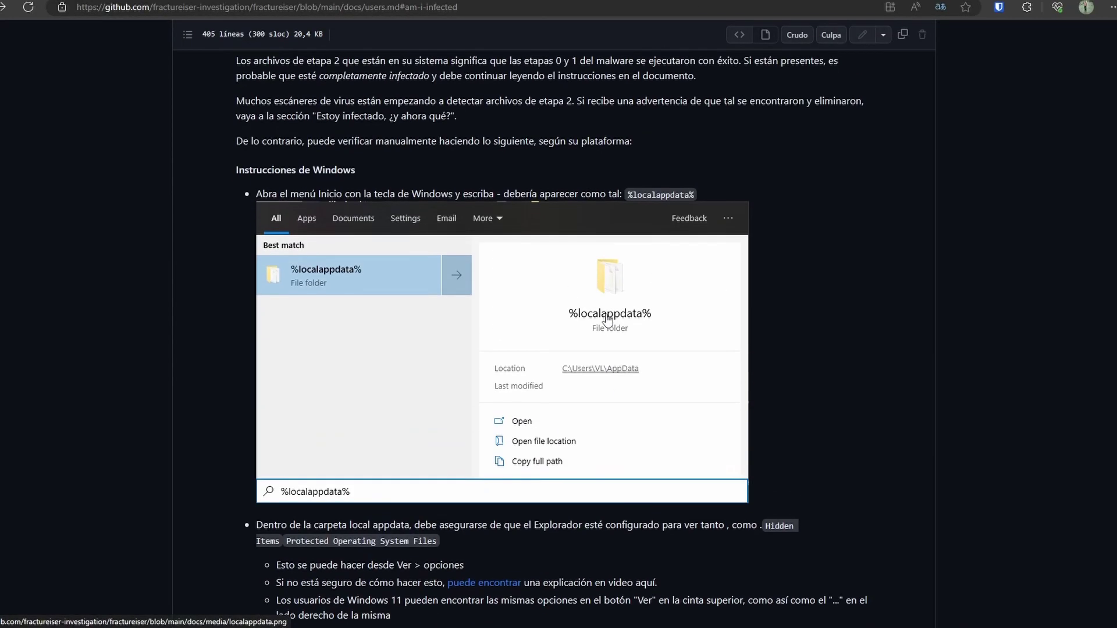
pyautogui.scroll(-10, 573, 289)
pyautogui.scroll(-9, 574, 289)
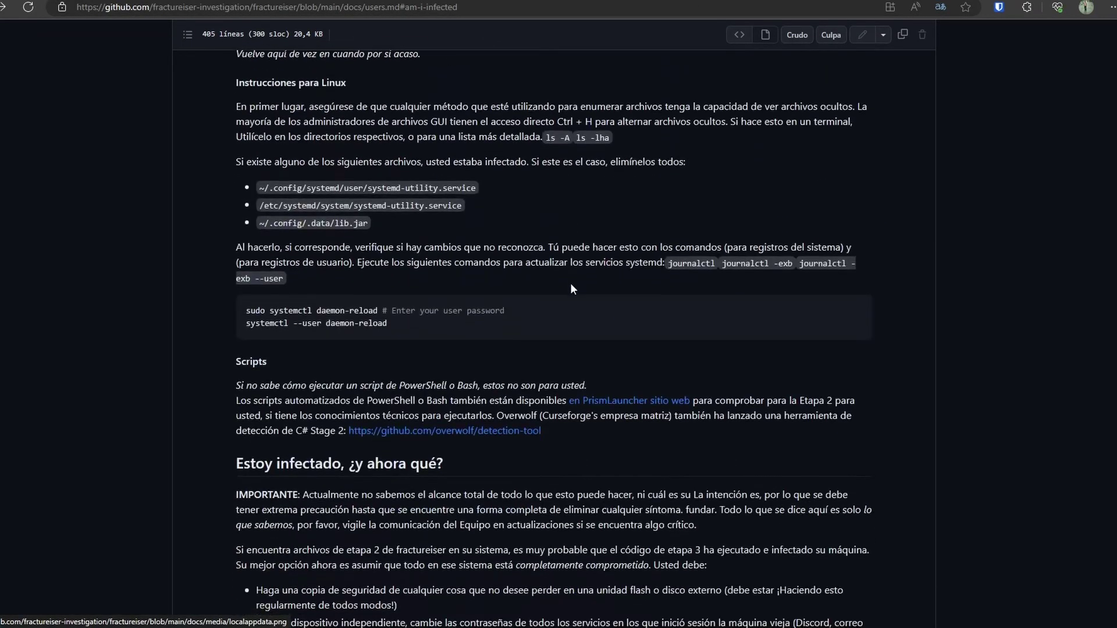
pyautogui.scroll(3, 571, 283)
pyautogui.moveTo(236, 261); pyautogui.dragTo(354, 259)
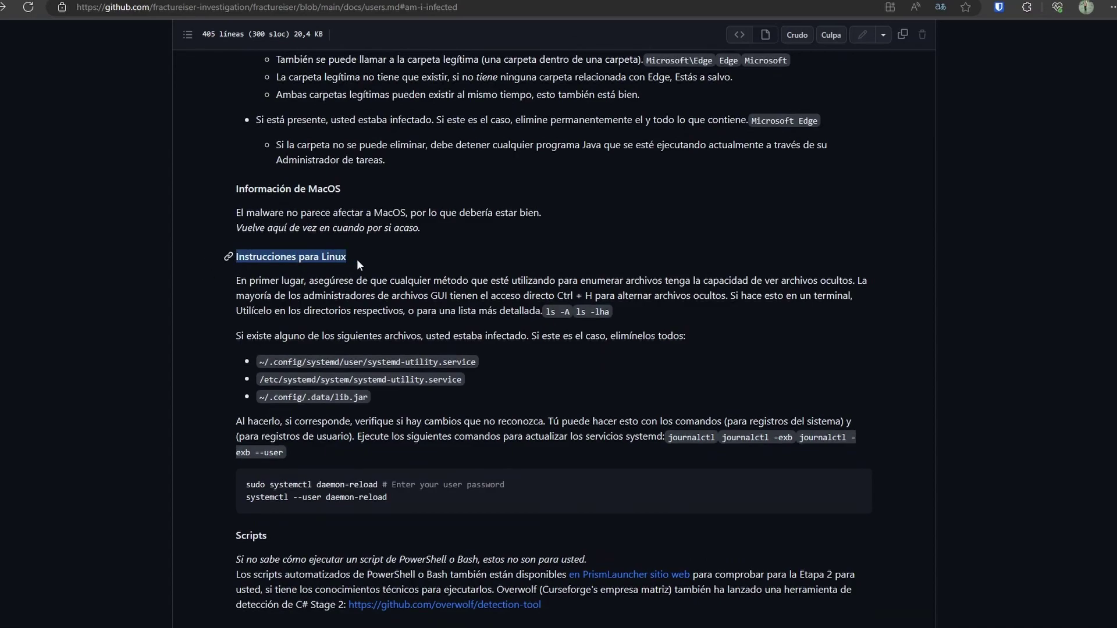
pyautogui.moveTo(236, 189); pyautogui.dragTo(534, 208)
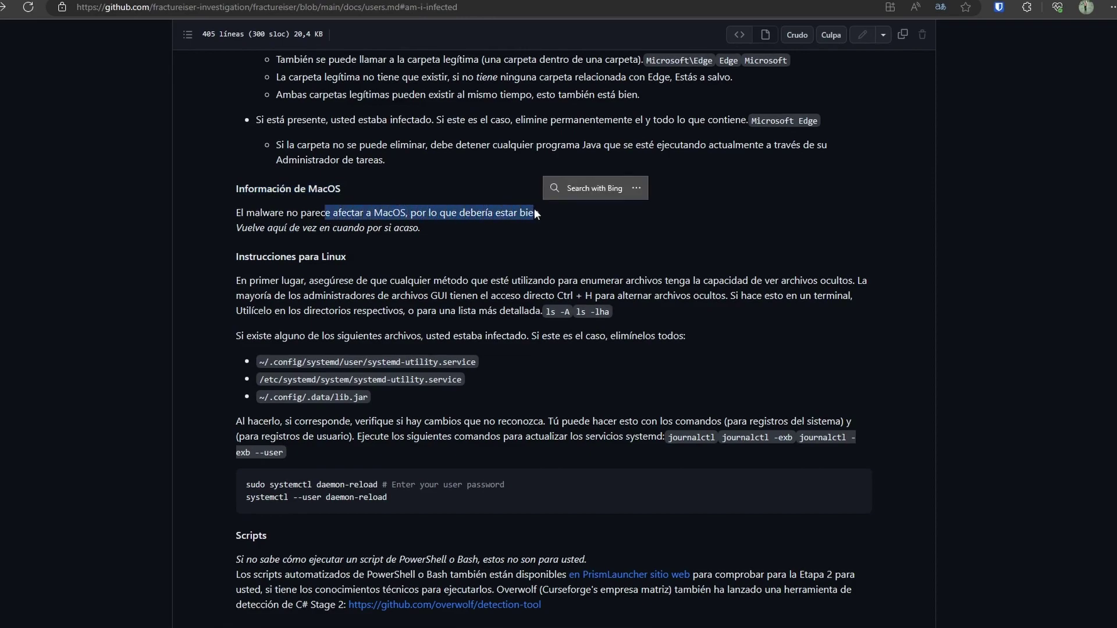
pyautogui.click(526, 225)
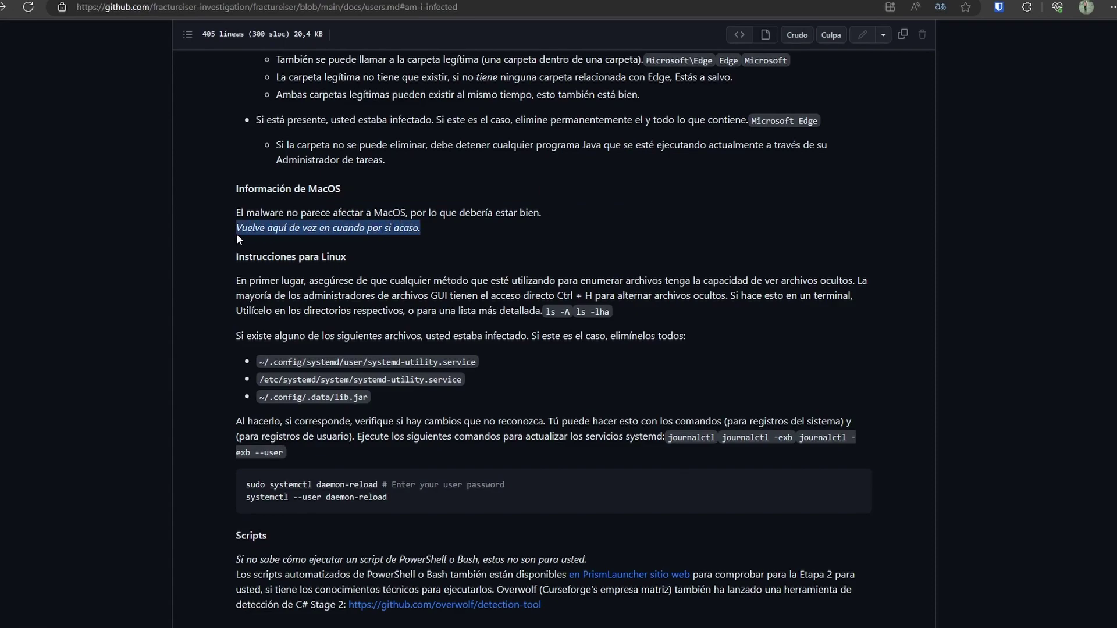